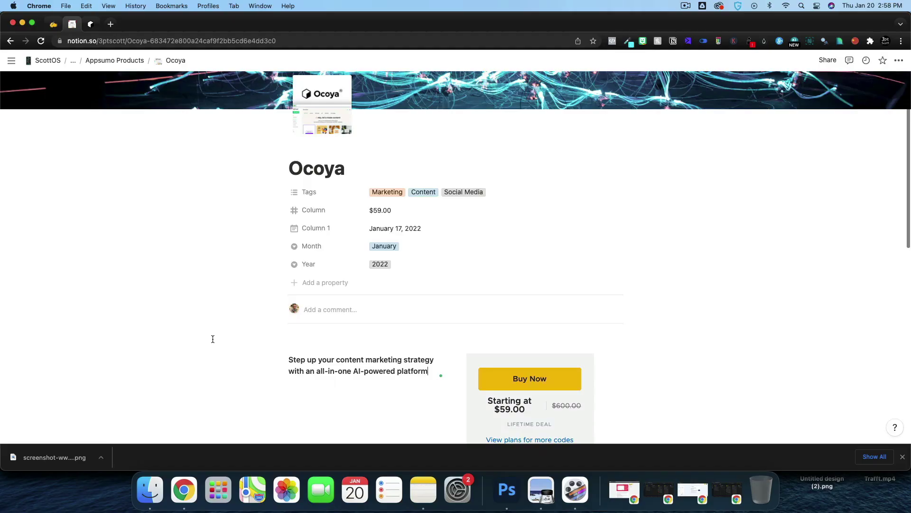
Review the Ocoya notes page in Notion, including its tagline, TL;DR points and the pricing plans
scroll(212, 337, down, 1)
scroll(212, 339, up, 2)
scroll(212, 339, down, 5)
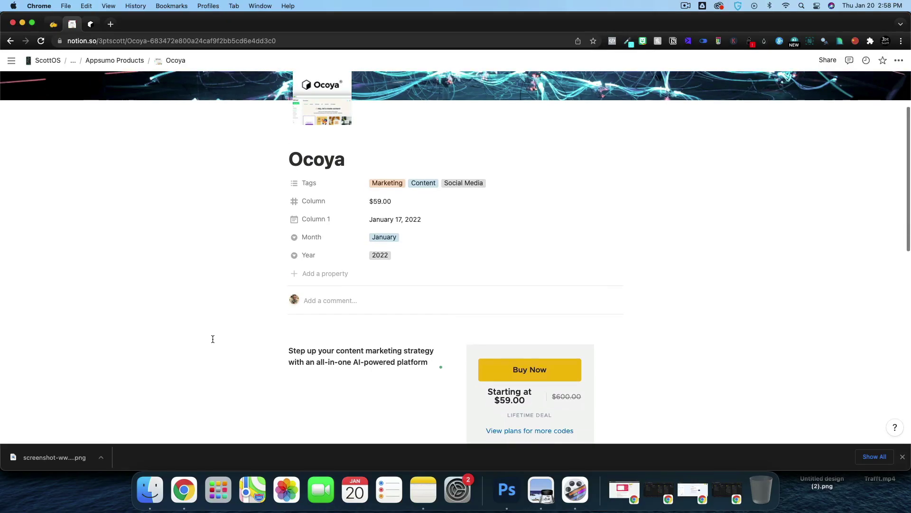
scroll(212, 339, down, 8)
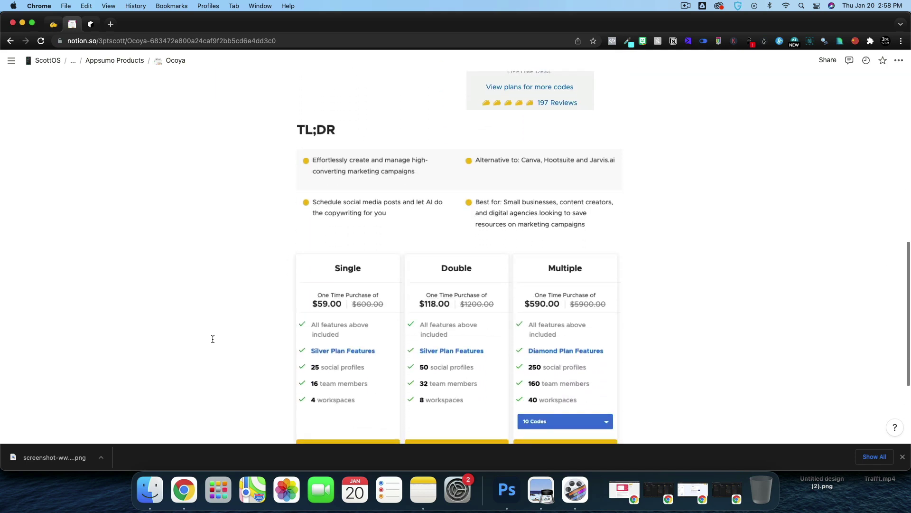
scroll(215, 338, down, 2)
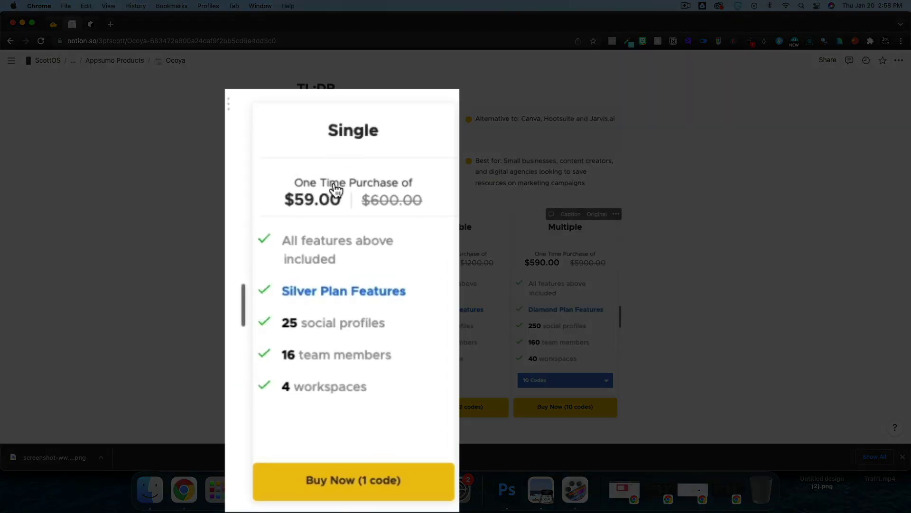
scroll(356, 350, up, 4)
scroll(551, 215, up, 4)
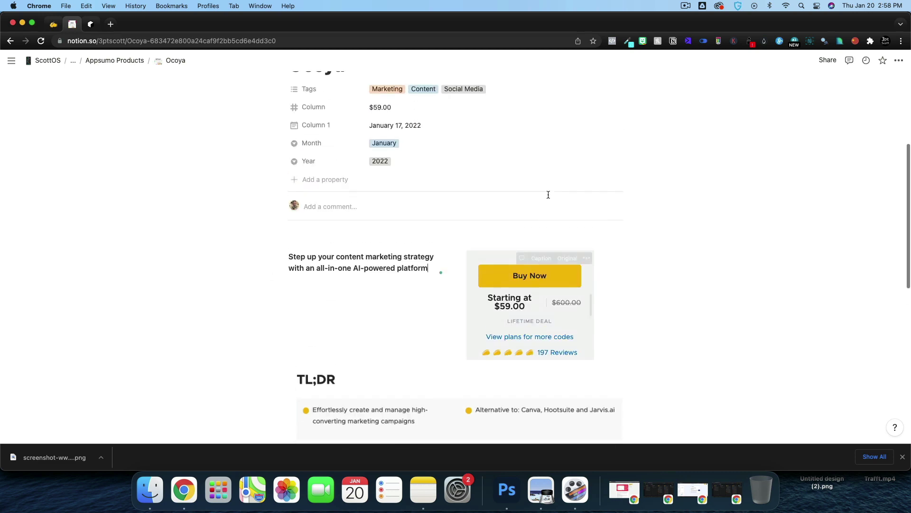
Switch to Ocoya's Travis AI page and look through its copywriting templates
key(ctrl+Tab)
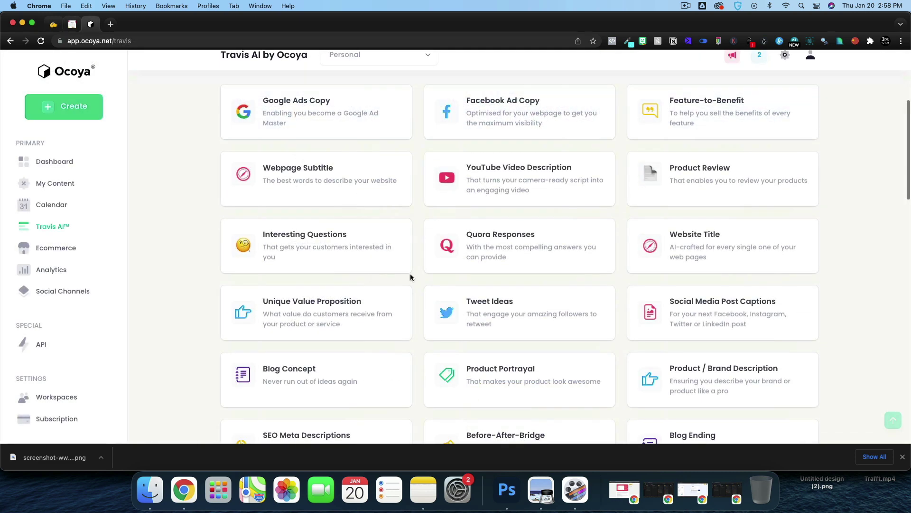
scroll(410, 273, up, 5)
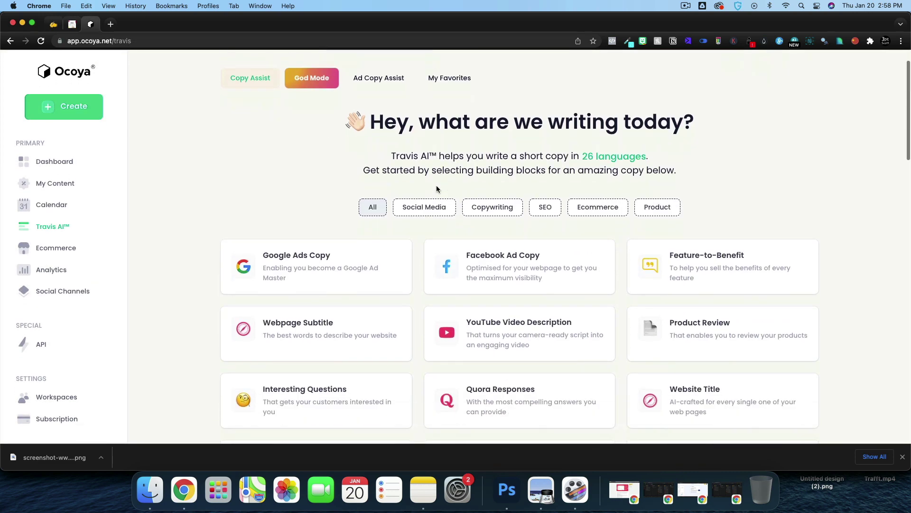
scroll(436, 189, down, 7)
scroll(449, 150, down, 10)
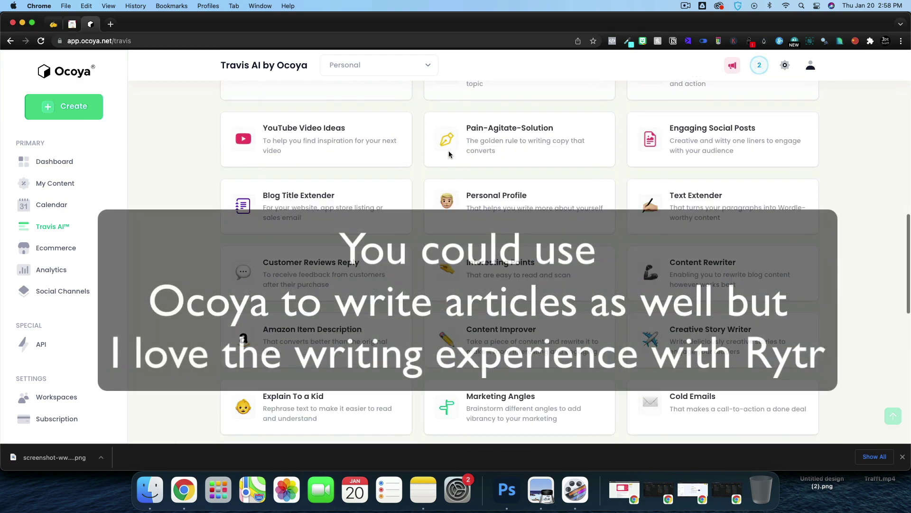
scroll(450, 155, up, 10)
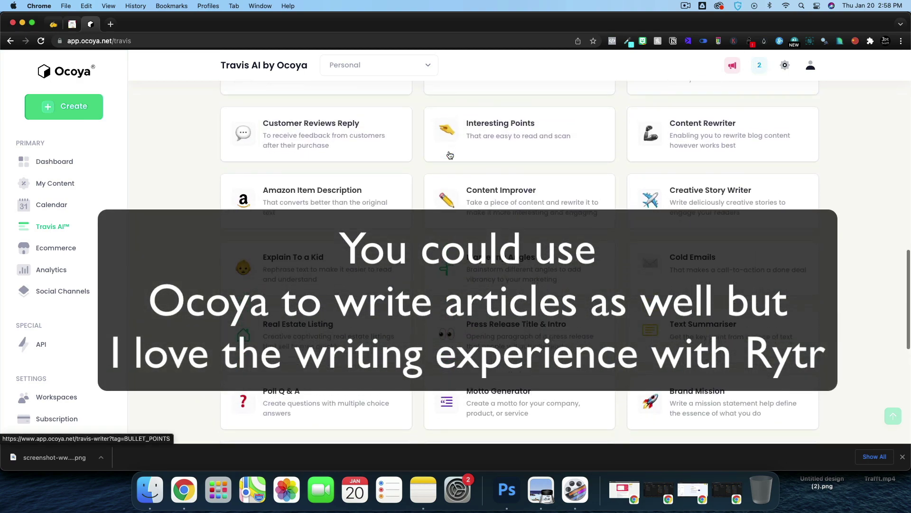
Switch to Rytr, start writing in the "Ocoya Article" document and choose the Appsumo Product Description use case
click(54, 26)
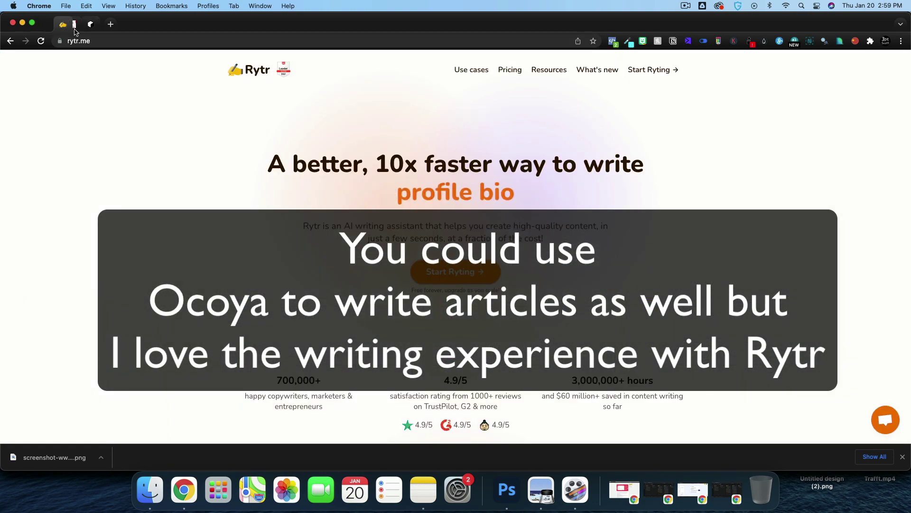
click(456, 269)
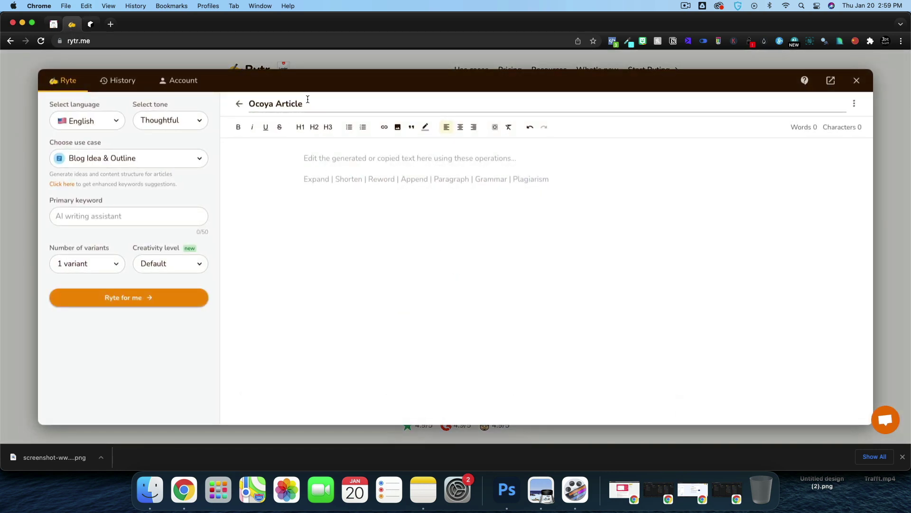
click(116, 157)
scroll(116, 262, down, 10)
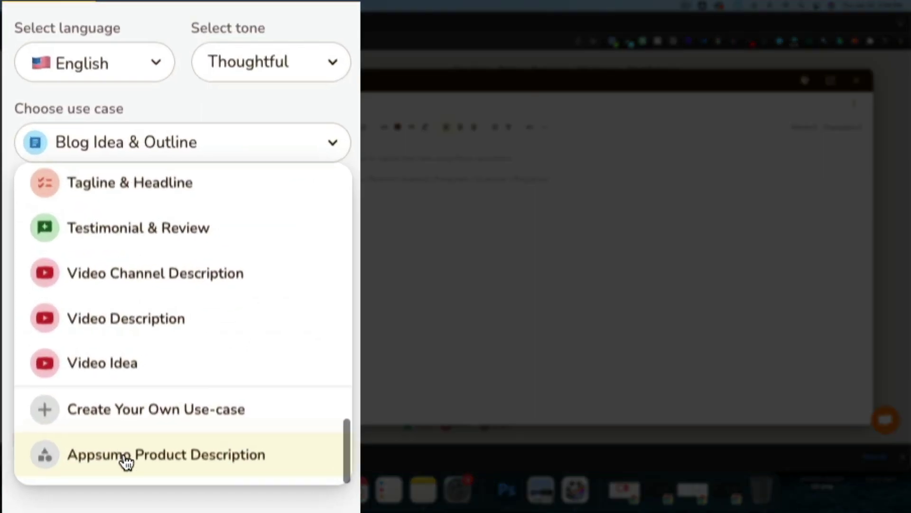
click(126, 460)
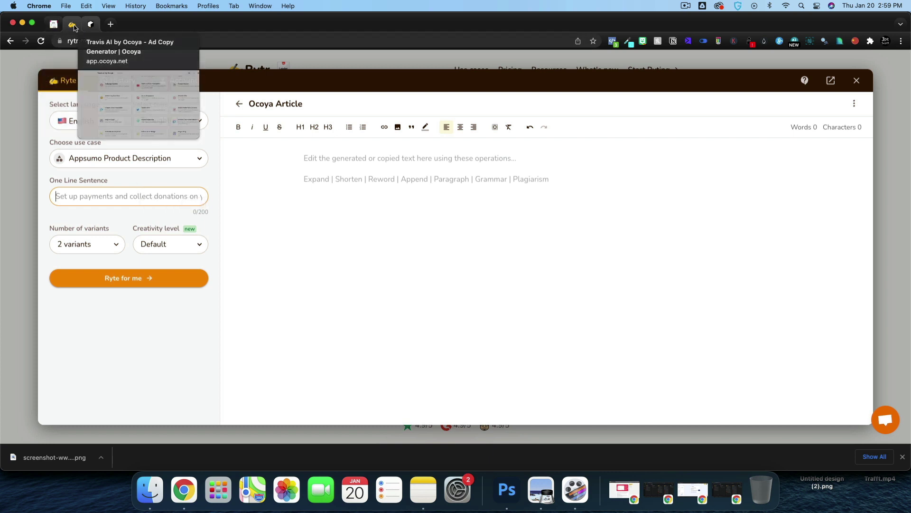
Copy the Ocoya tagline from the Notion page into Rytr's one line sentence and generate two variants at default creativity
click(54, 25)
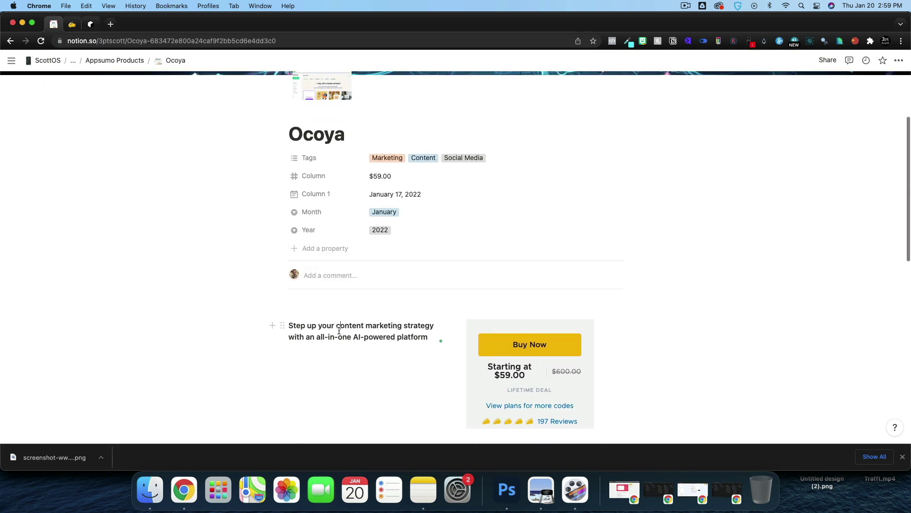
triple_click(338, 329)
key(super+c)
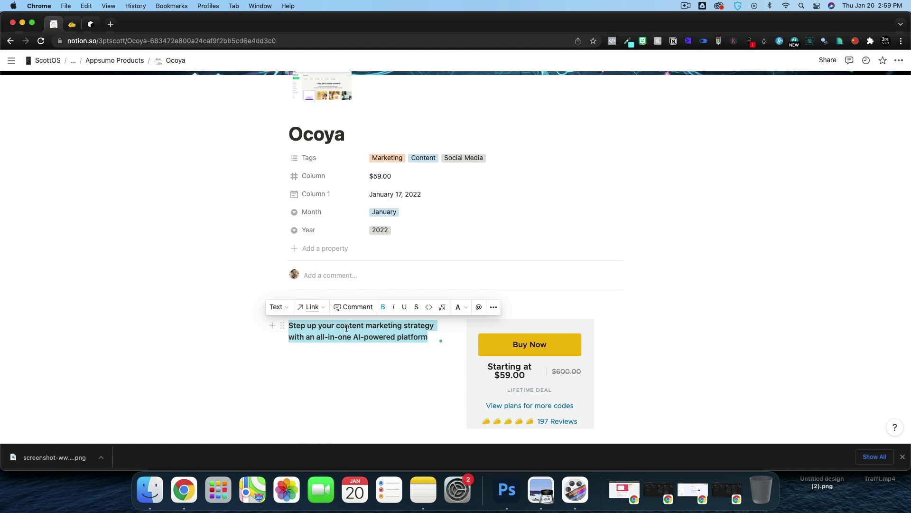
click(72, 25)
click(128, 196)
key(super+v)
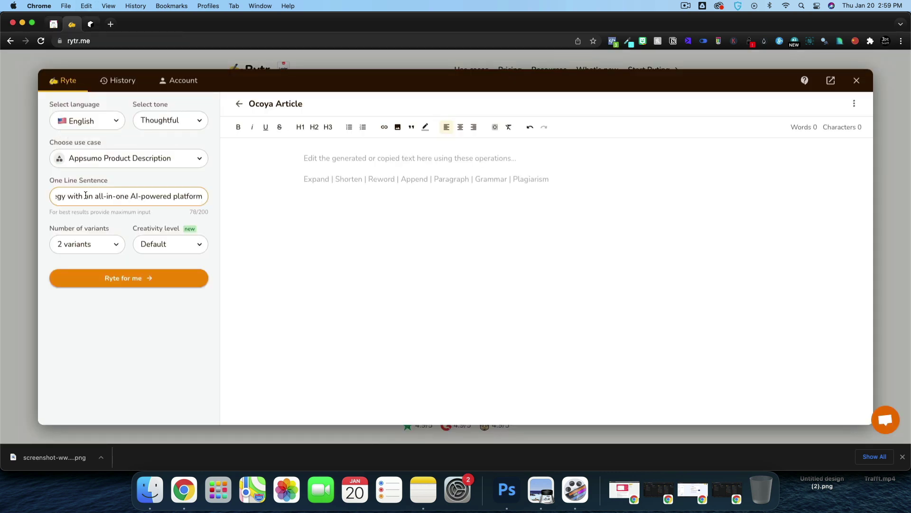
click(122, 279)
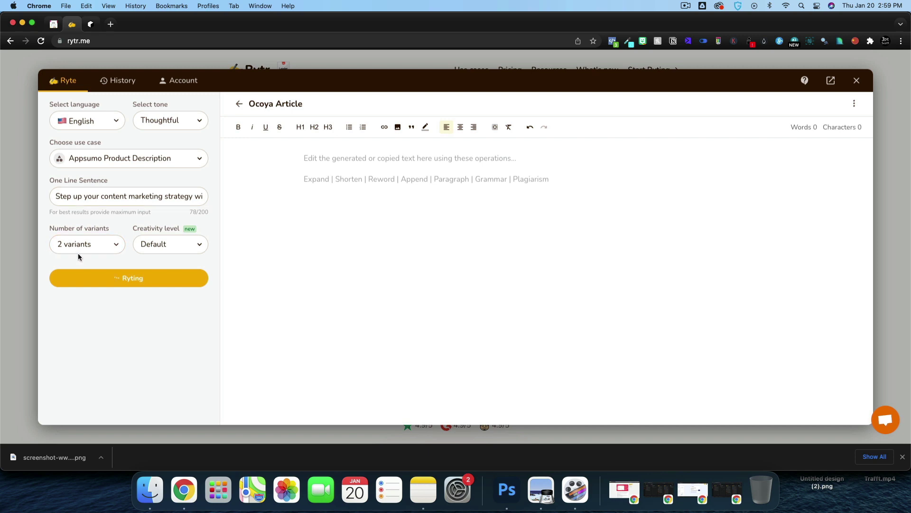
click(178, 245)
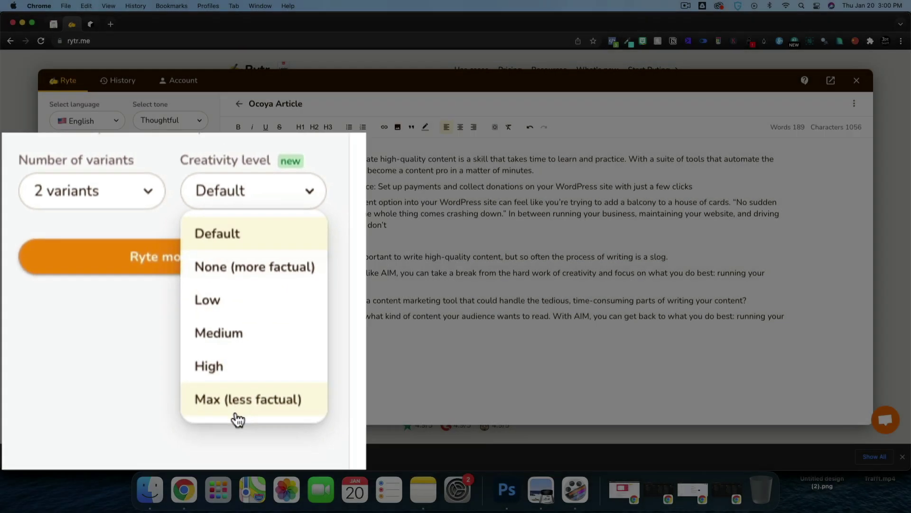
click(163, 370)
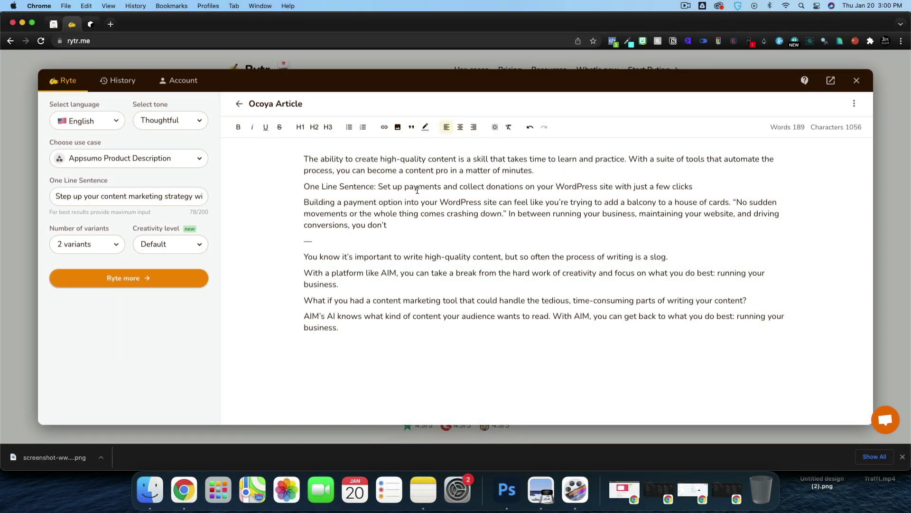
Delete the first generated variant and its separator, so the document starts with "You know it's important to write high-quality content"
drag(339, 327, 304, 256)
click(395, 286)
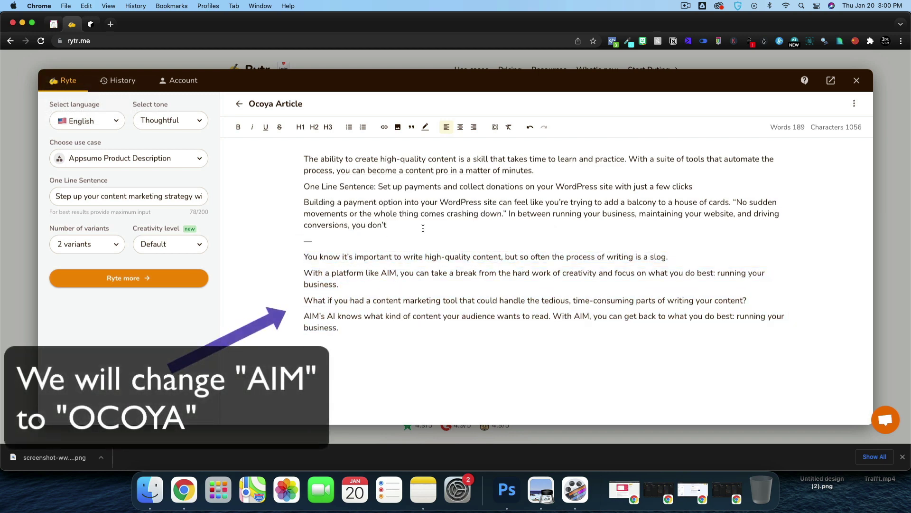
drag(387, 226, 264, 128)
key(BackSpace)
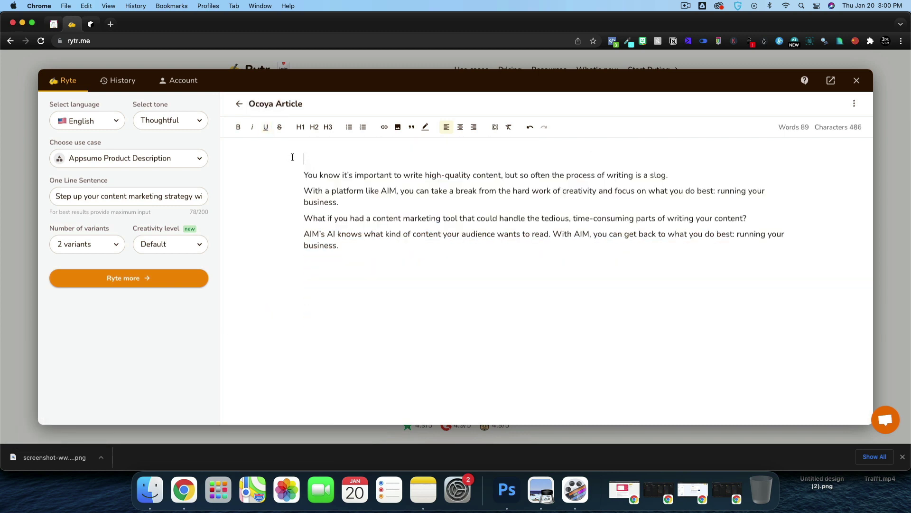
key(Delete)
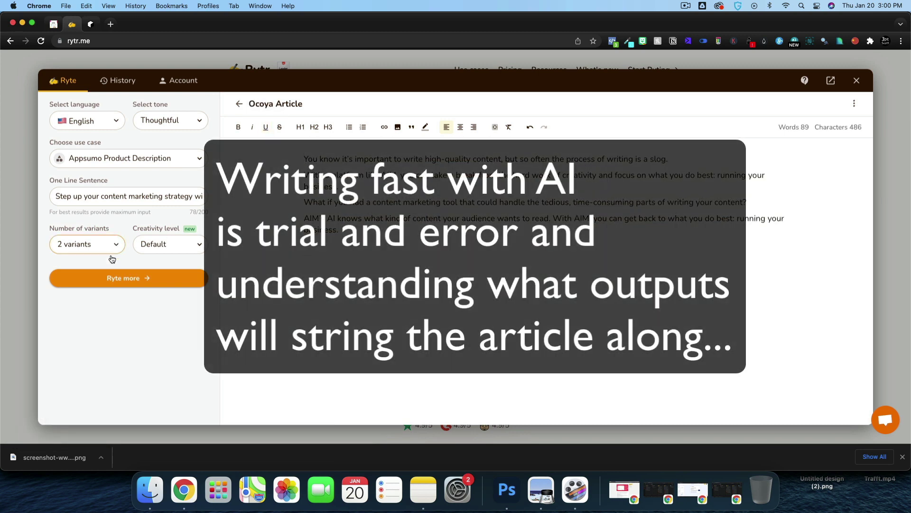
Generate two more variants and delete the "Content marketing is like a game of chess" and "Step up your content marketing strategy" paragraphs
click(135, 279)
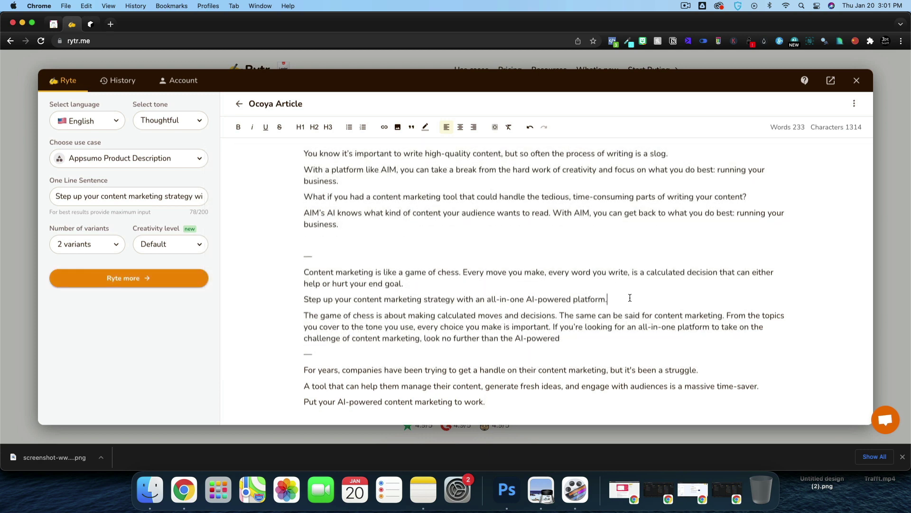
drag(630, 298, 628, 261)
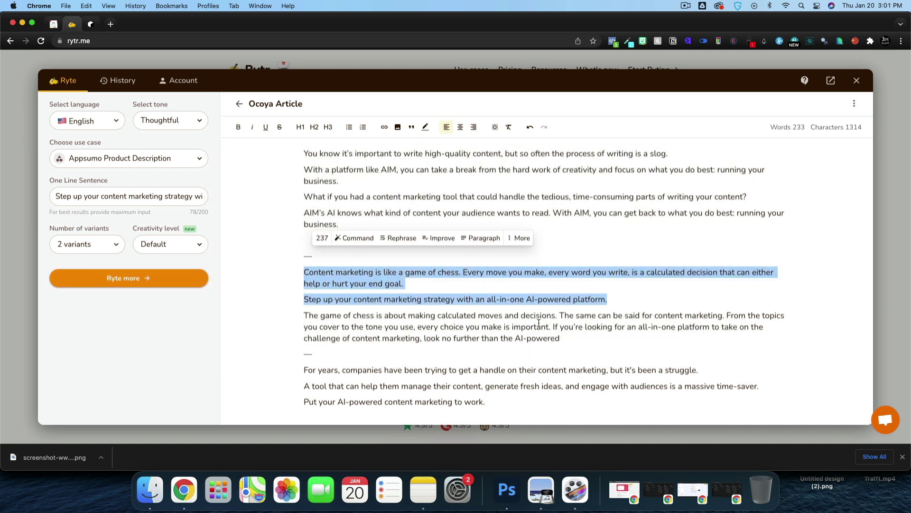
key(BackSpace)
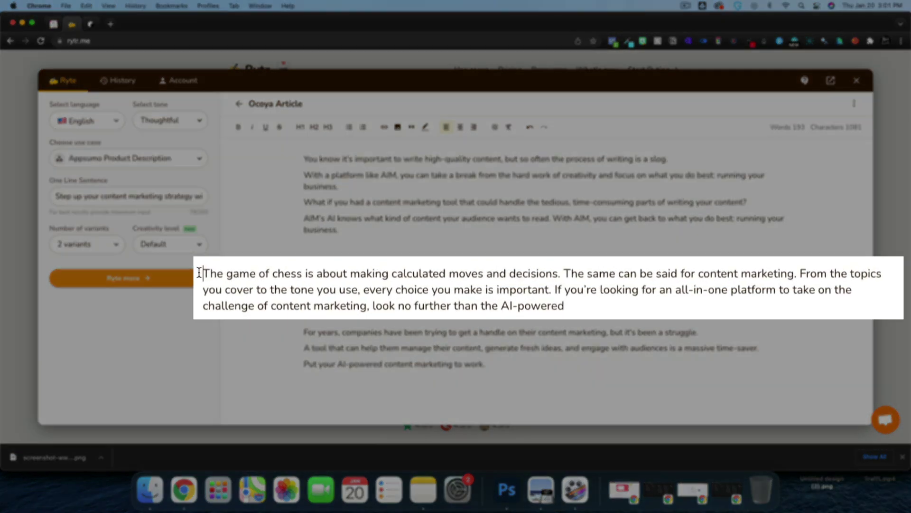
Delete the two closing lines after "For years, companies have been trying to get a handle on their content marketing"
drag(304, 277, 477, 278)
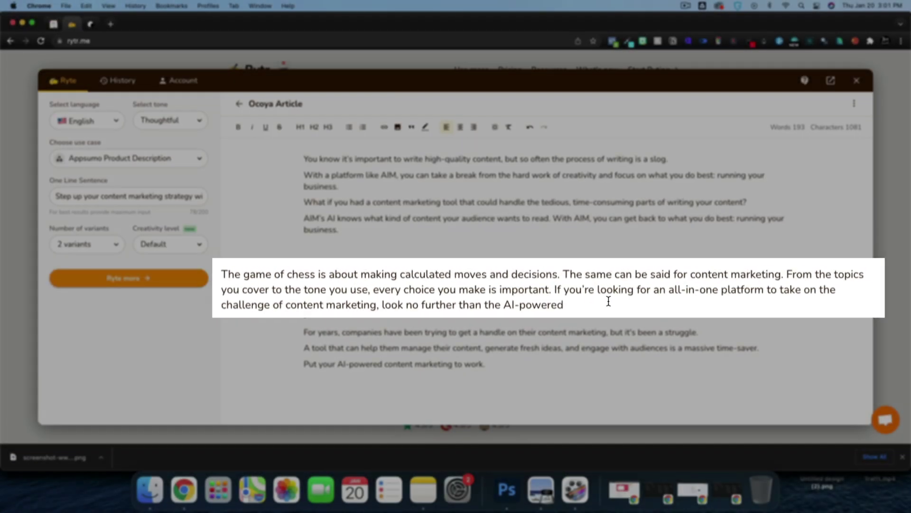
drag(485, 364, 703, 332)
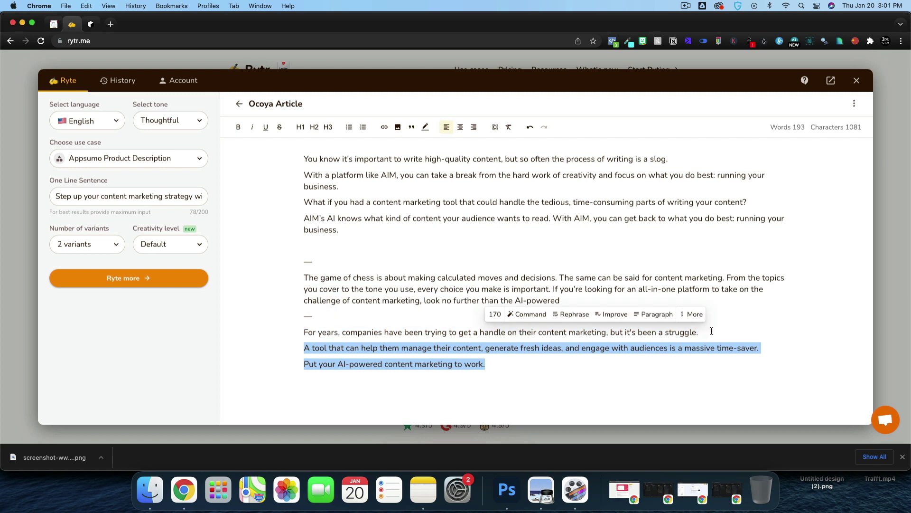
key(BackSpace)
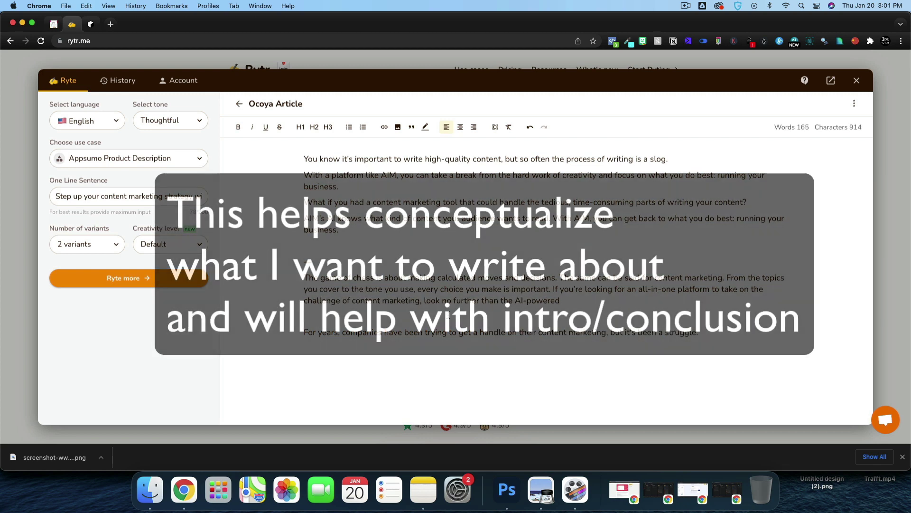
drag(726, 349, 280, 144)
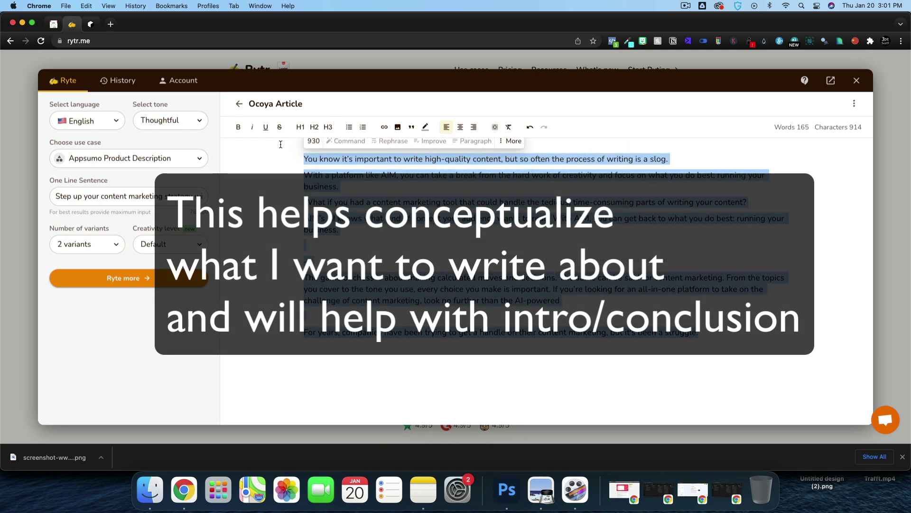
click(321, 354)
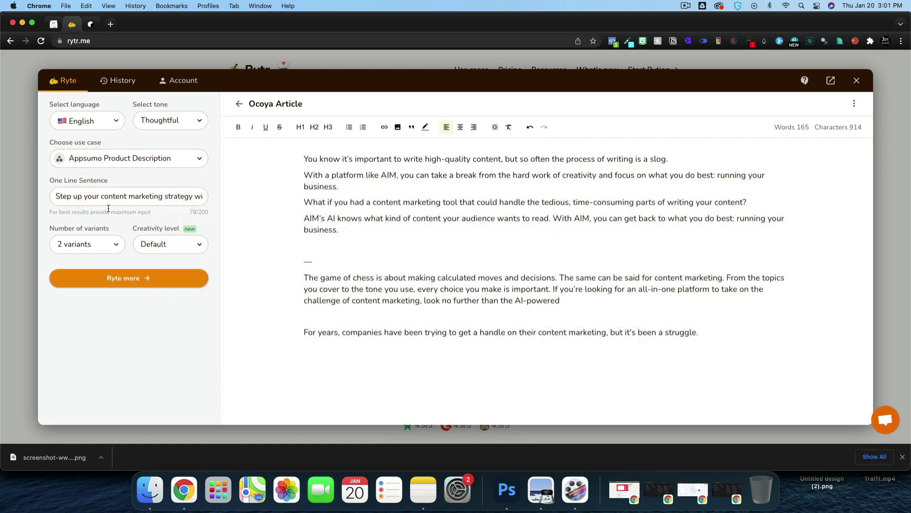
Change the use case to Blog Idea & Outline
drag(100, 196, 170, 197)
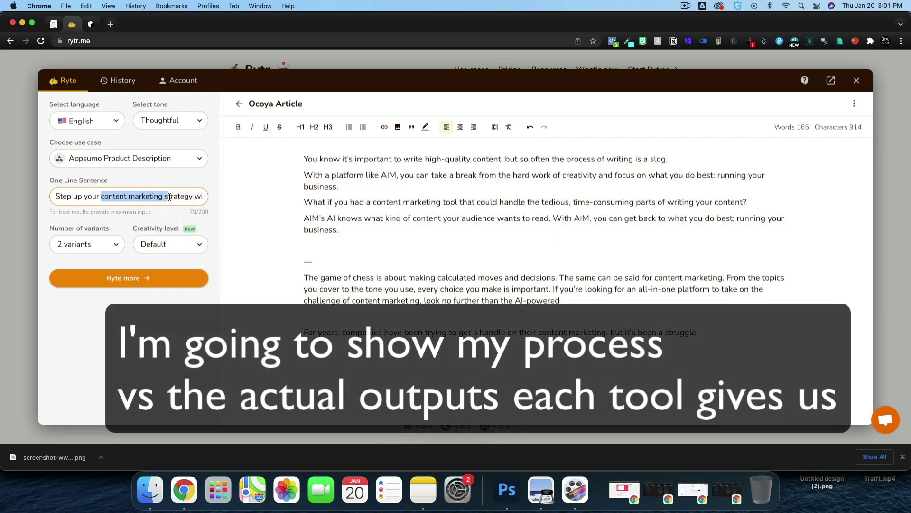
click(119, 159)
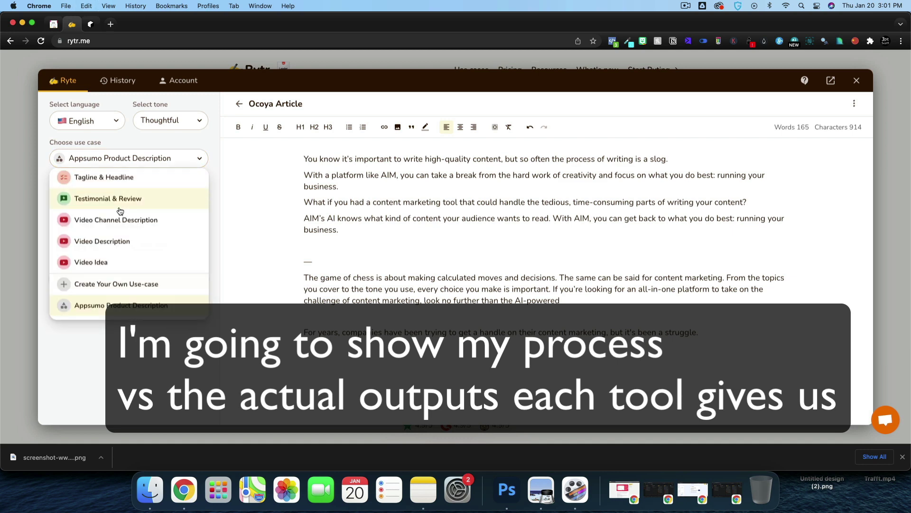
scroll(120, 210, up, 5)
scroll(120, 211, up, 5)
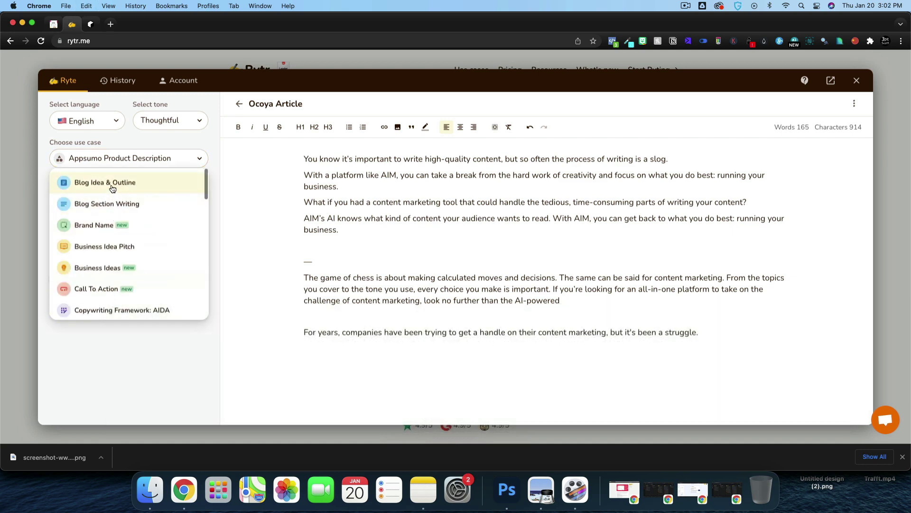
click(112, 183)
Set the primary keyword to "content marketing strategy using ai" and generate one outline variant
click(98, 213)
key(cmd+v)
drag(127, 216, 55, 216)
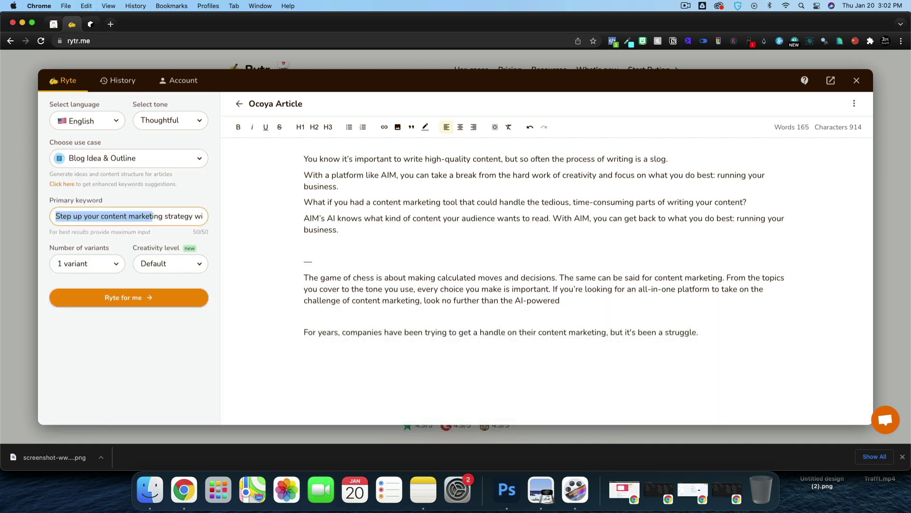
click(114, 213)
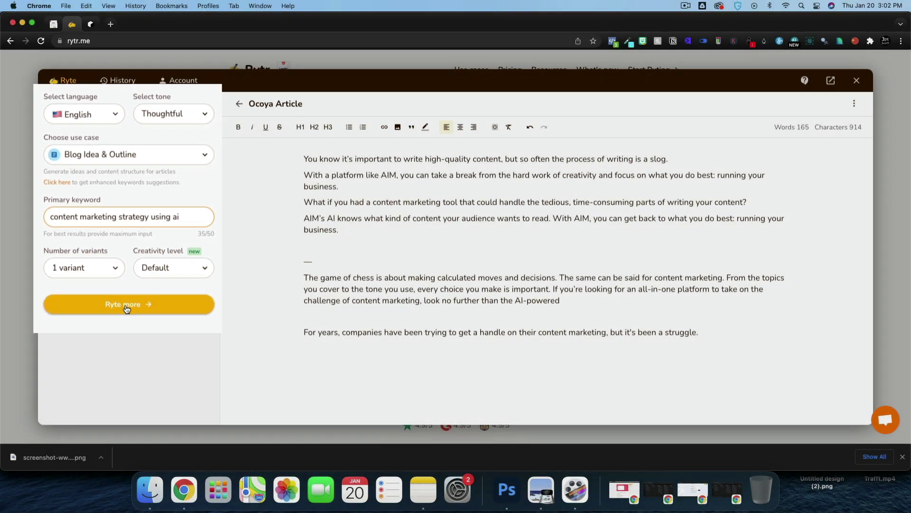
click(153, 374)
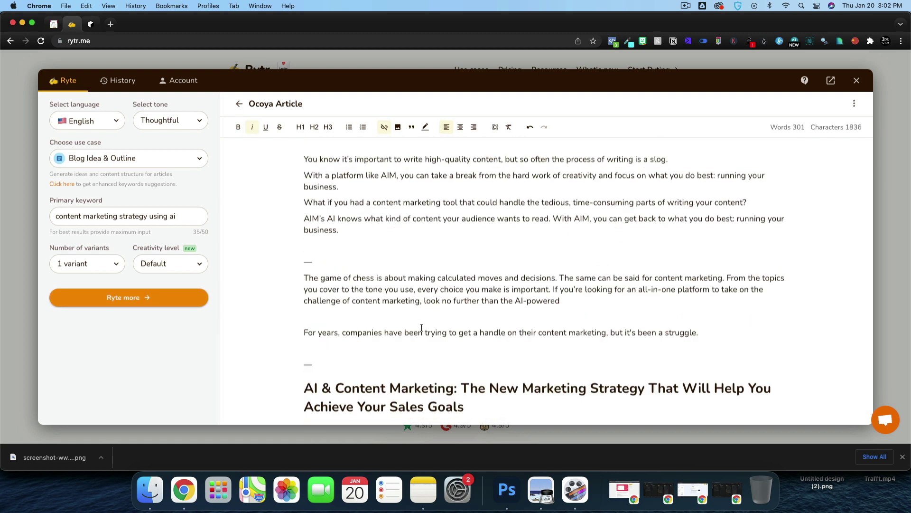
Change the main heading's ending to "The All-in-one tool that will revolutionize your social media strategy" and generate a paragraph from that phrase
scroll(421, 329, down, 5)
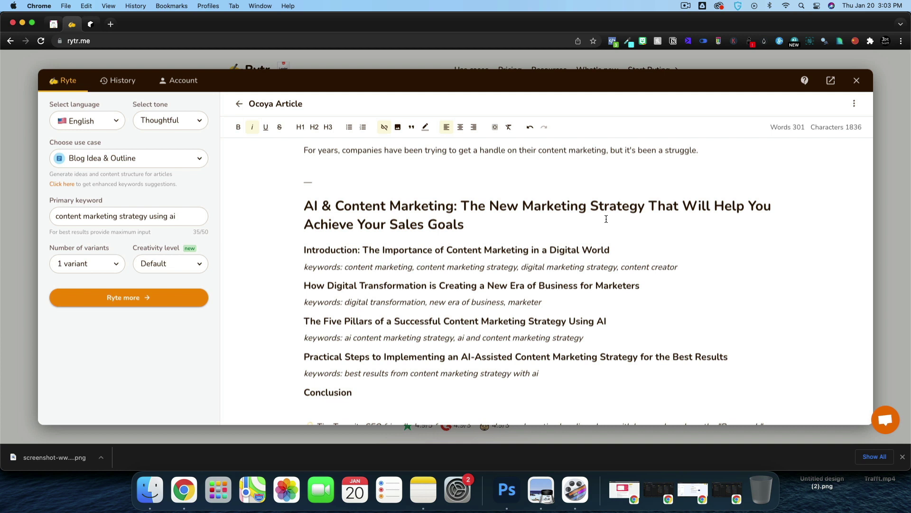
drag(606, 219, 464, 206)
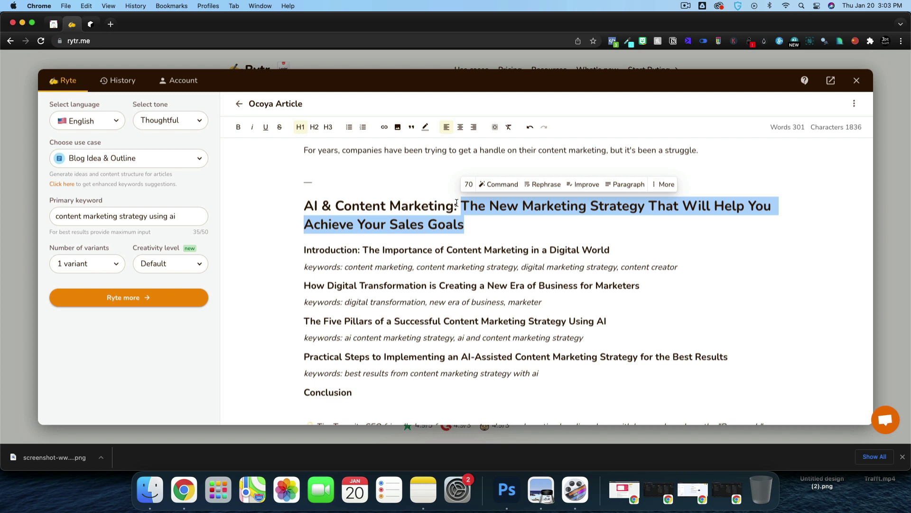
text(The All-in-one tool that will revolutionize your social media strategy)
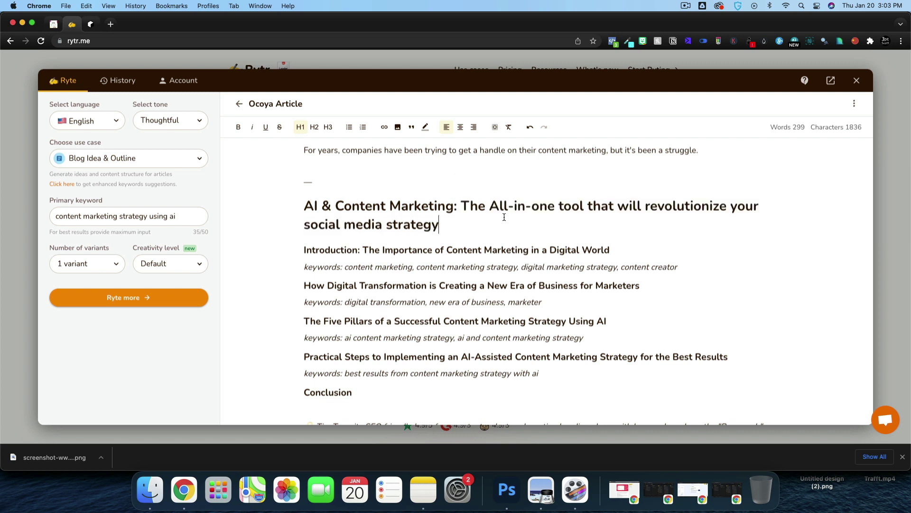
drag(504, 217, 461, 210)
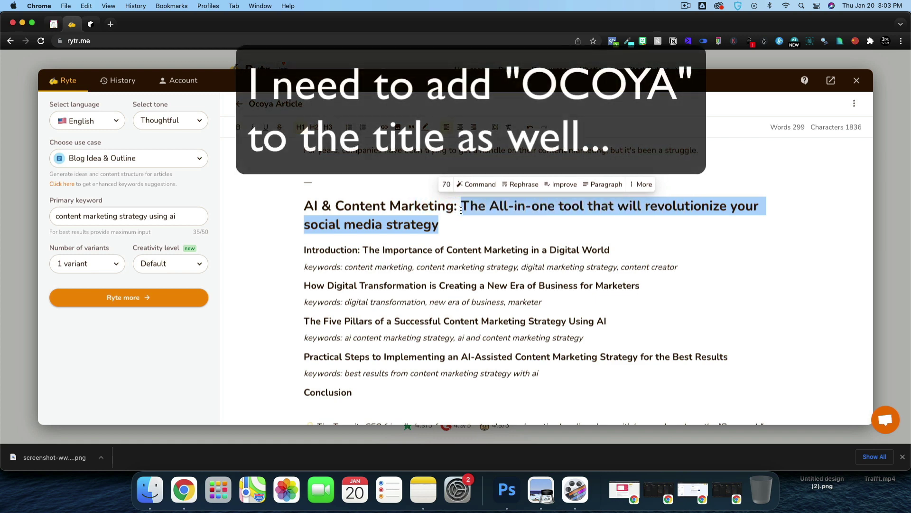
click(600, 185)
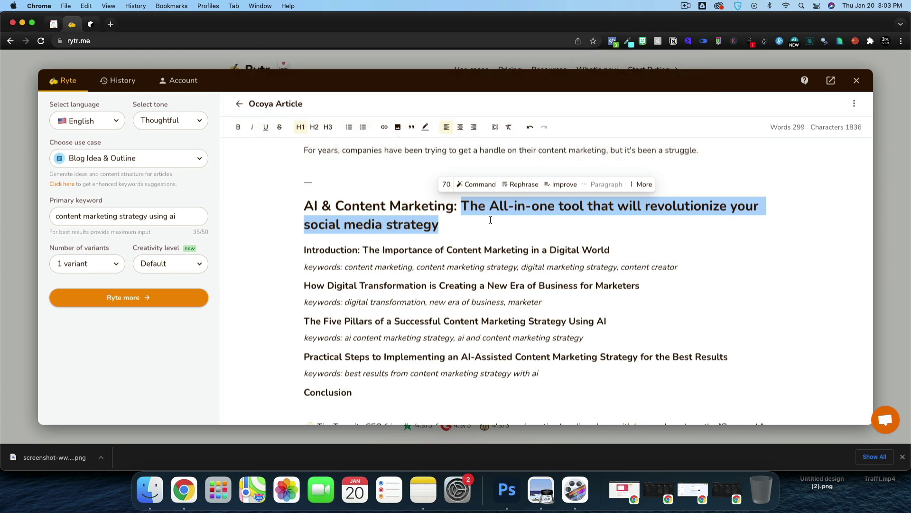
Replace the "That's why I've compiled this list" sentence and the five listed tools with "Ocoya is challenging that narrative." and add blank lines below
drag(304, 191, 462, 192)
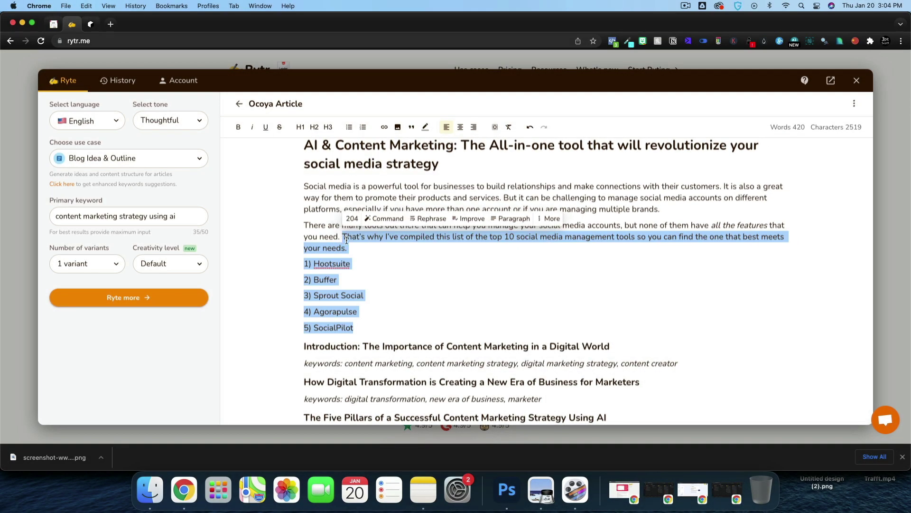
text(Ocoya at)
key(BackSpace)
key(BackSpace)
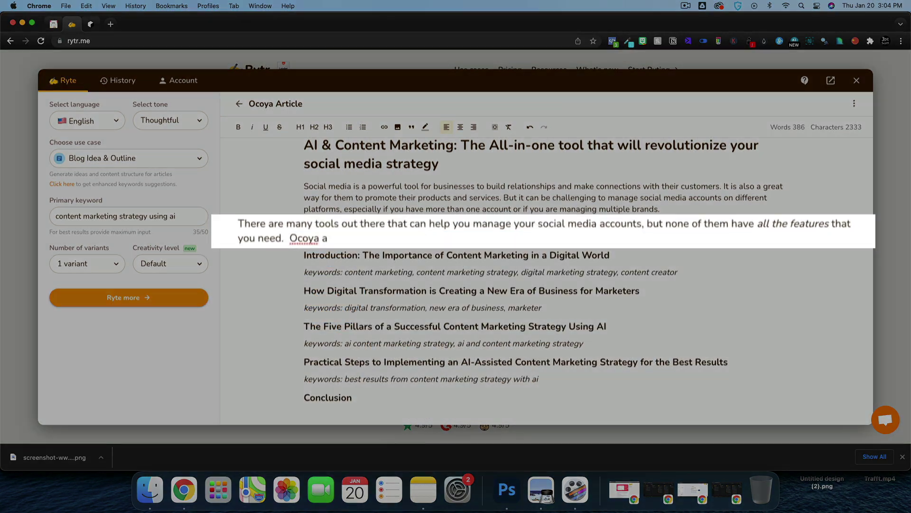
text(is )
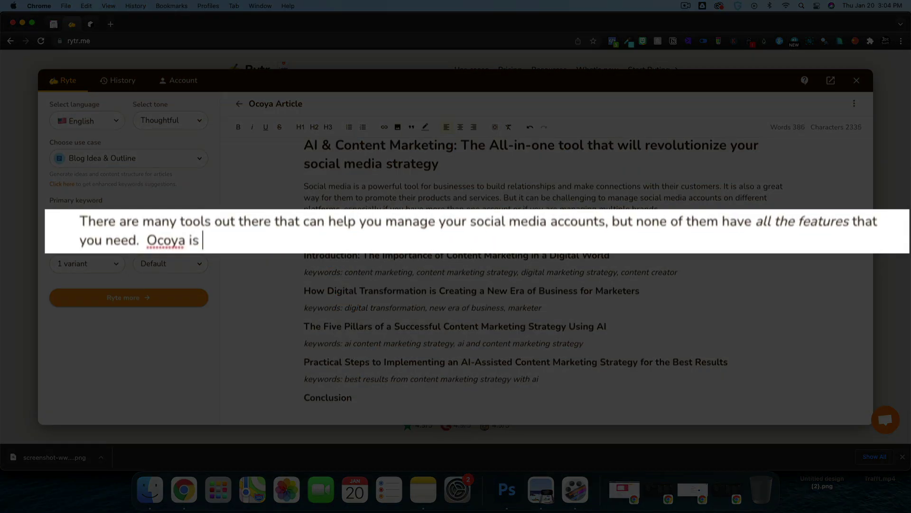
text(challenging that nar)
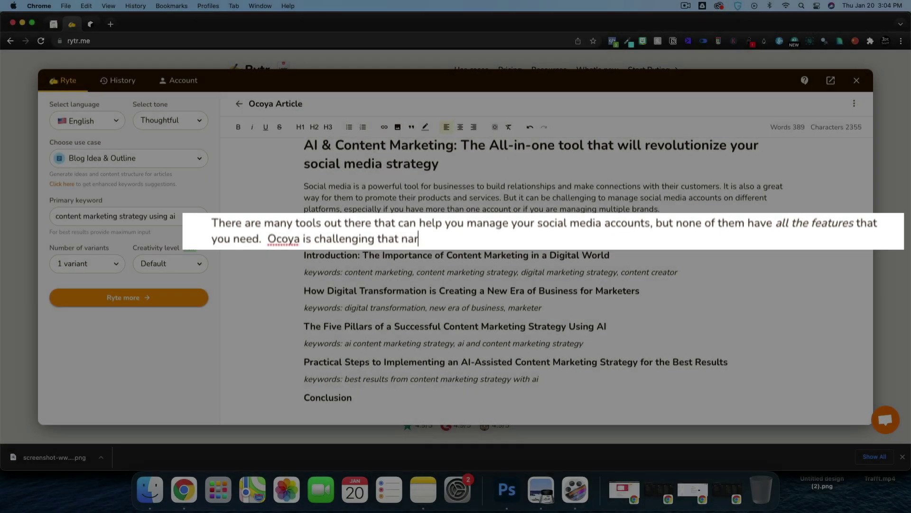
text(rative.)
key(Return)
key(Return)
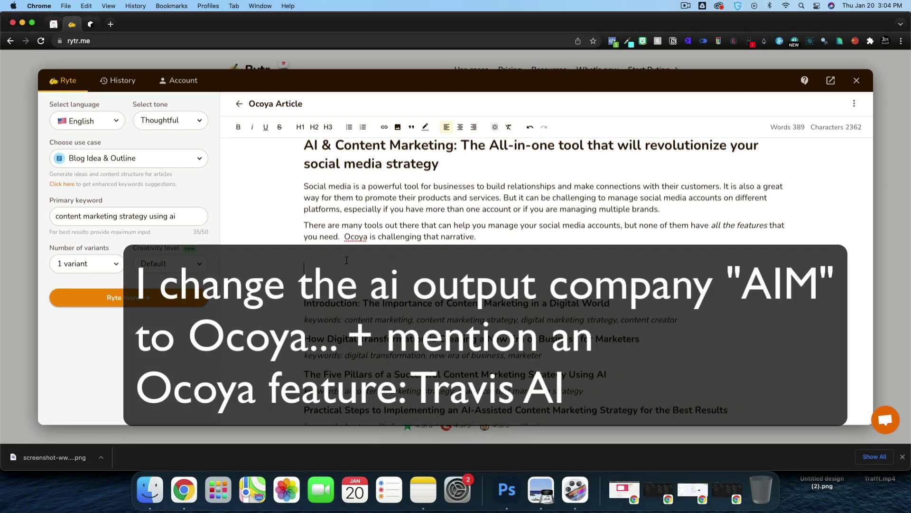
Replace the AIM mentions in the opening paragraphs with Ocoya and Ocoya's, describing its AI as "artificial intelligence tool (Travis AI ™)"
scroll(346, 260, up, 5)
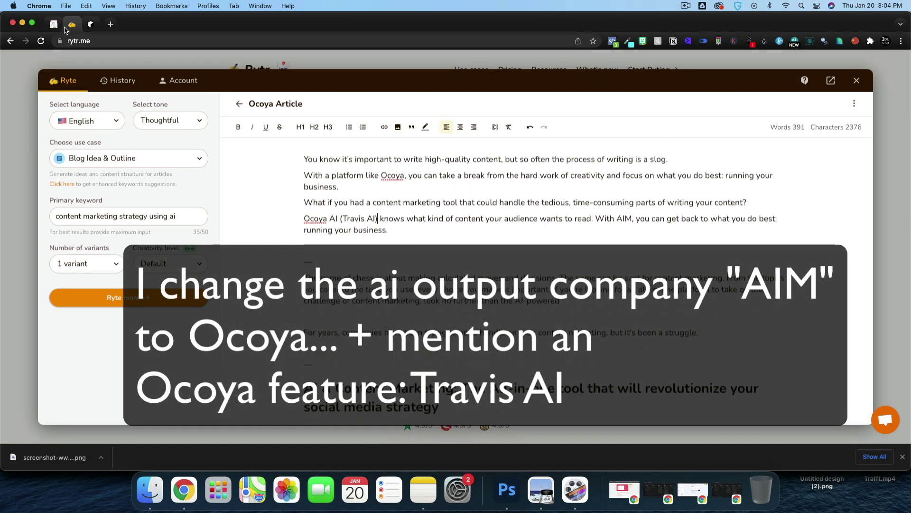
click(90, 24)
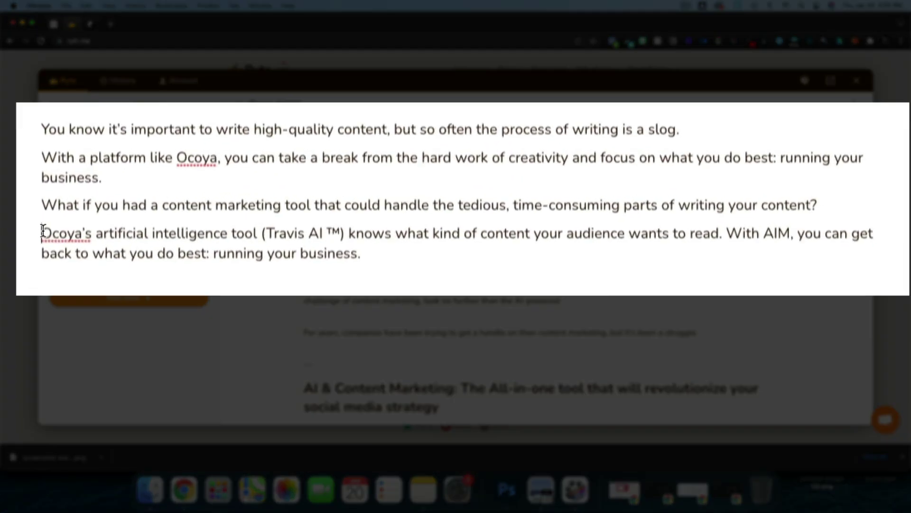
drag(244, 238, 345, 226)
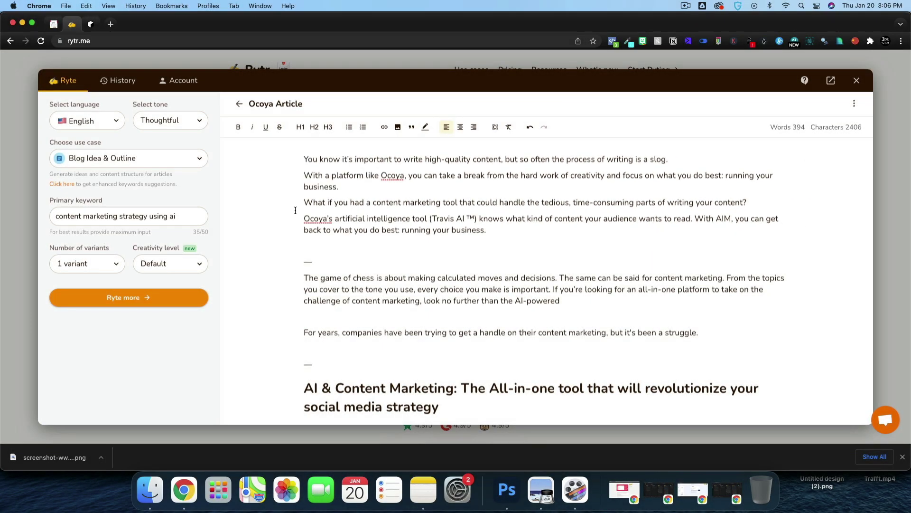
double_click(311, 219)
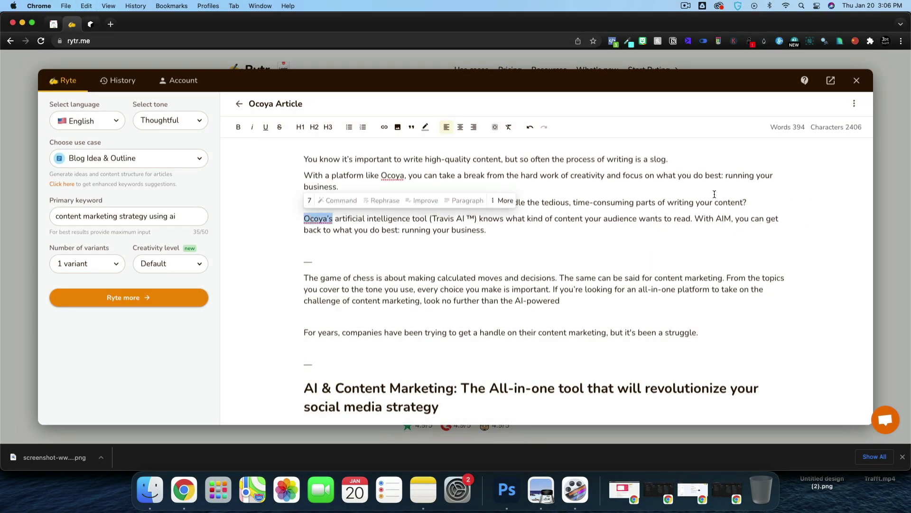
double_click(723, 218)
text(Ocoya’s)
Move the opening product paragraphs, from "You know it's important" to "running your business", below "Ocoya is challenging that narrative."
drag(727, 228, 296, 157)
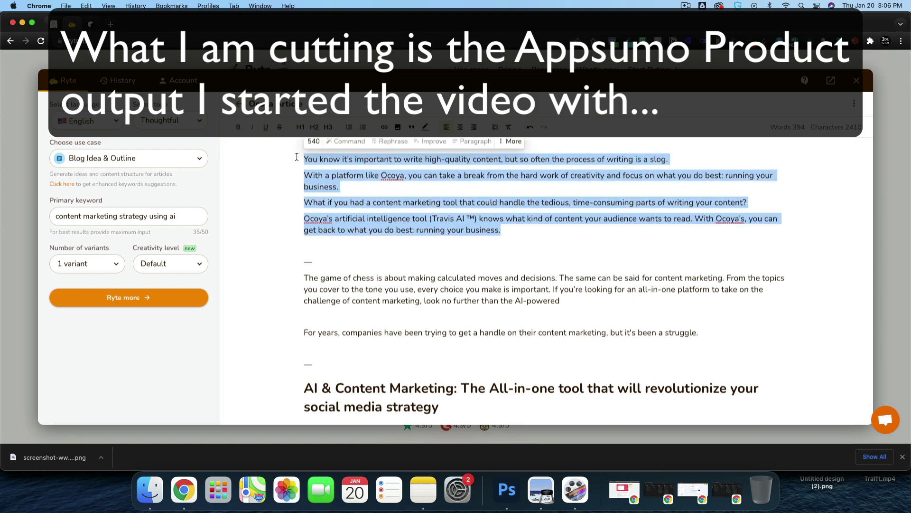
key(ctrl+x)
scroll(333, 238, down, 5)
click(334, 295)
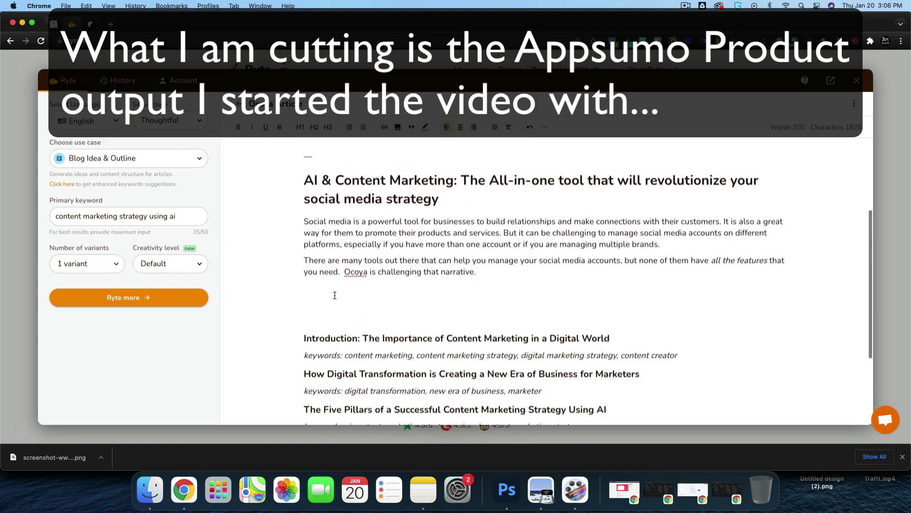
key(ctrl+v)
scroll(360, 238, down, 1)
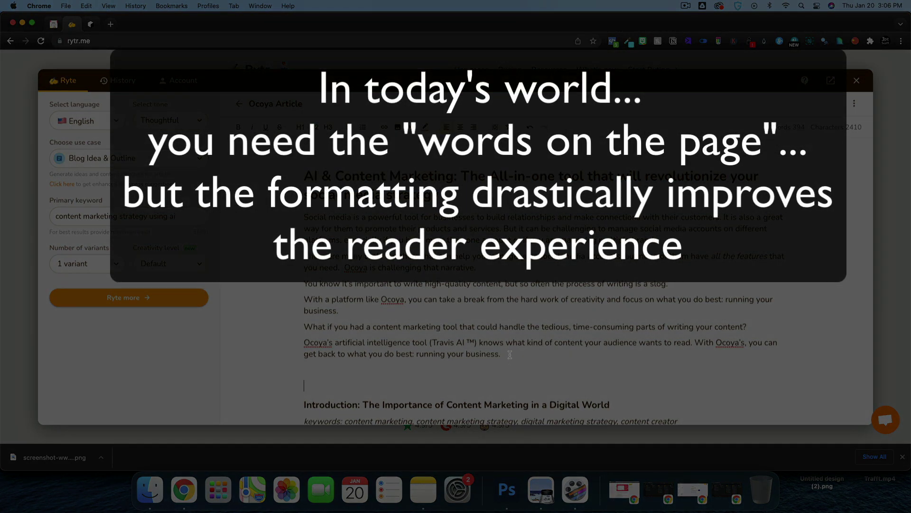
Remove the extra blank line between the moved paragraphs and the Introduction heading
scroll(541, 285, down, 1)
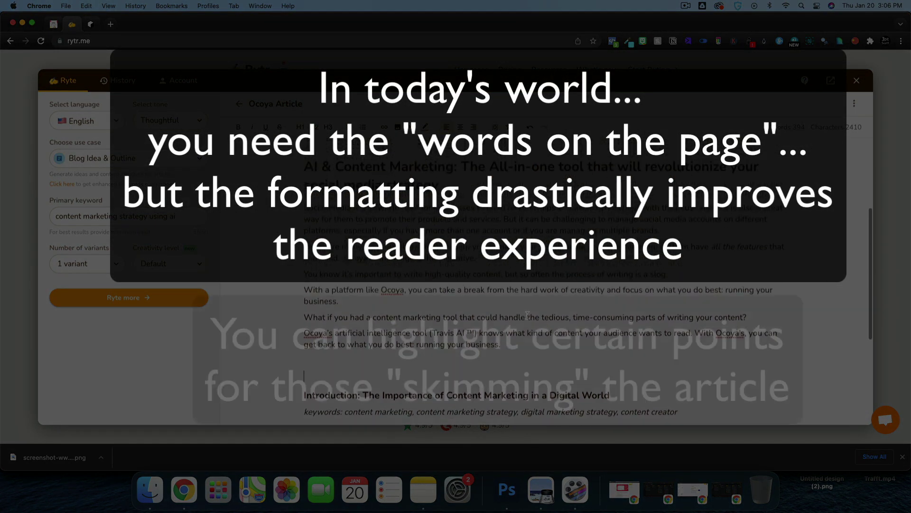
drag(502, 343, 424, 178)
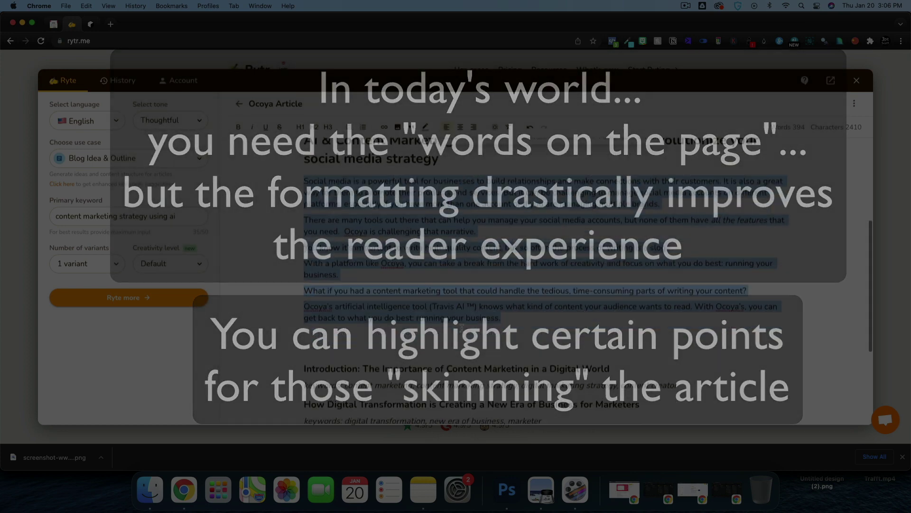
scroll(451, 285, down, 2)
click(451, 309)
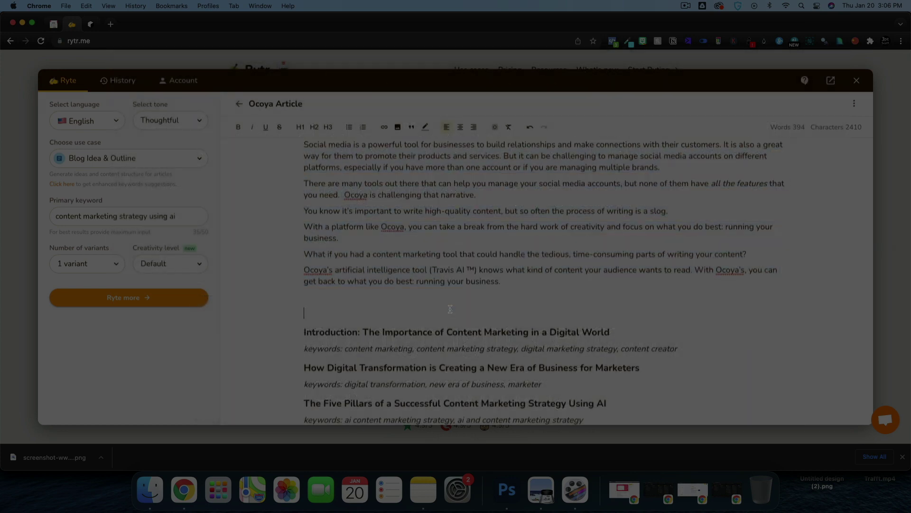
key(Delete)
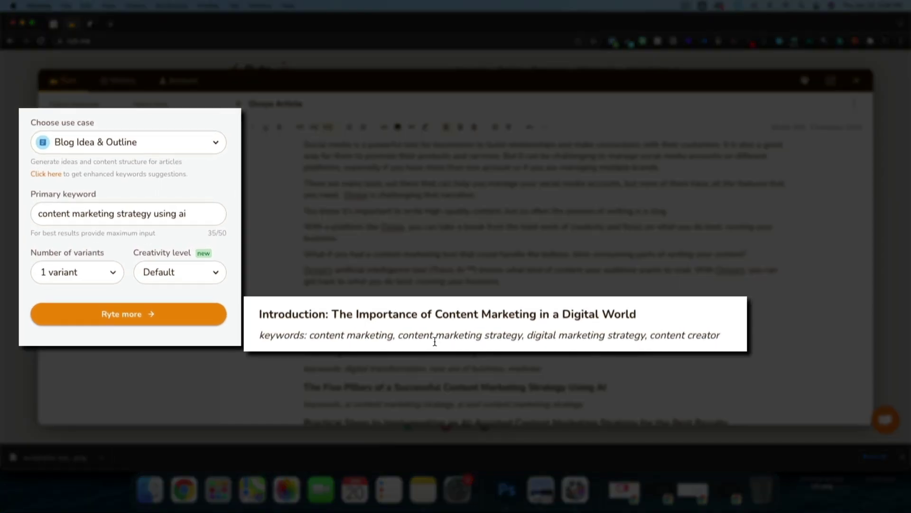
Change the use case to Blog Section Writing and set the section topic to "The Importance of Content Marketing in a Digital World"
click(123, 144)
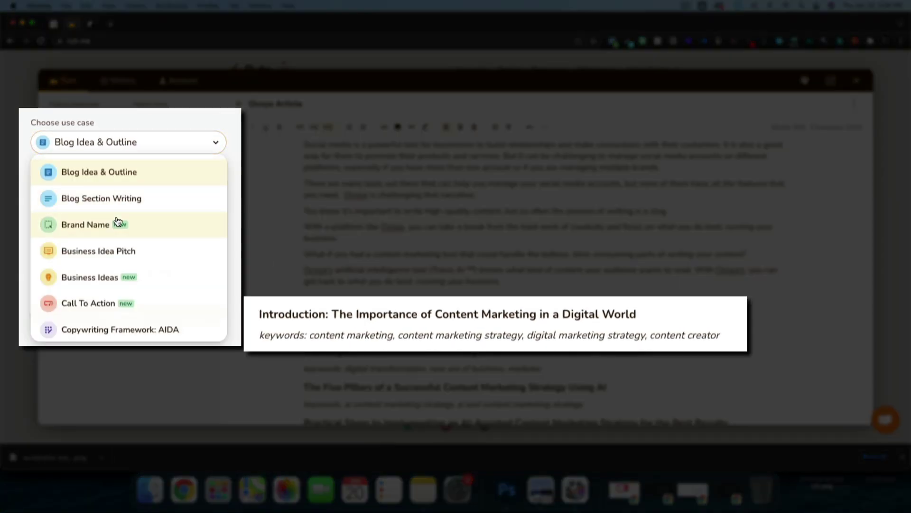
click(113, 198)
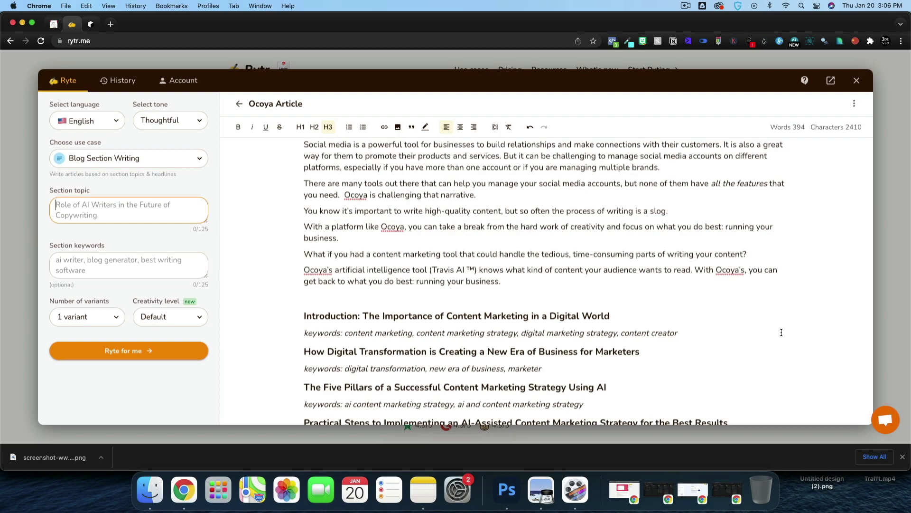
drag(631, 315, 364, 315)
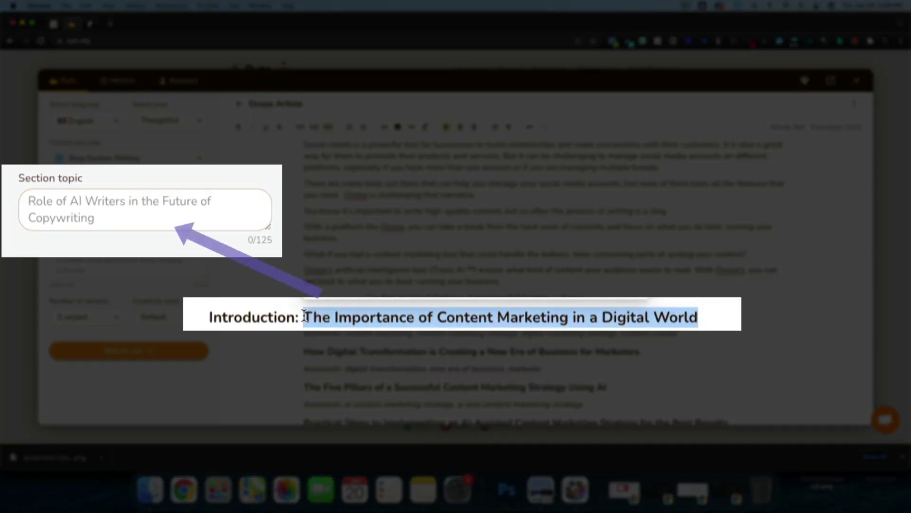
click(116, 204)
key(super+v)
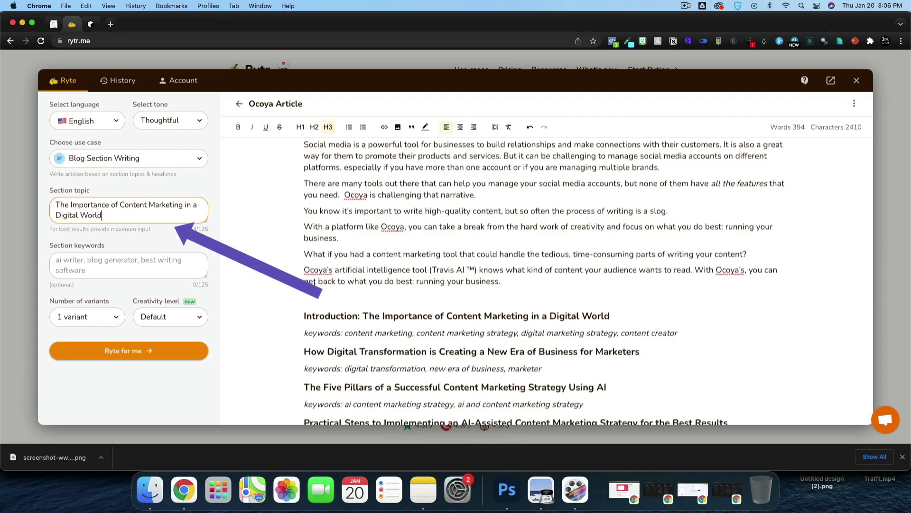
Set the section keywords to "content marketing, content marketing strategy, digital marketing strategy, content creator" and generate two variants
drag(281, 333, 767, 338)
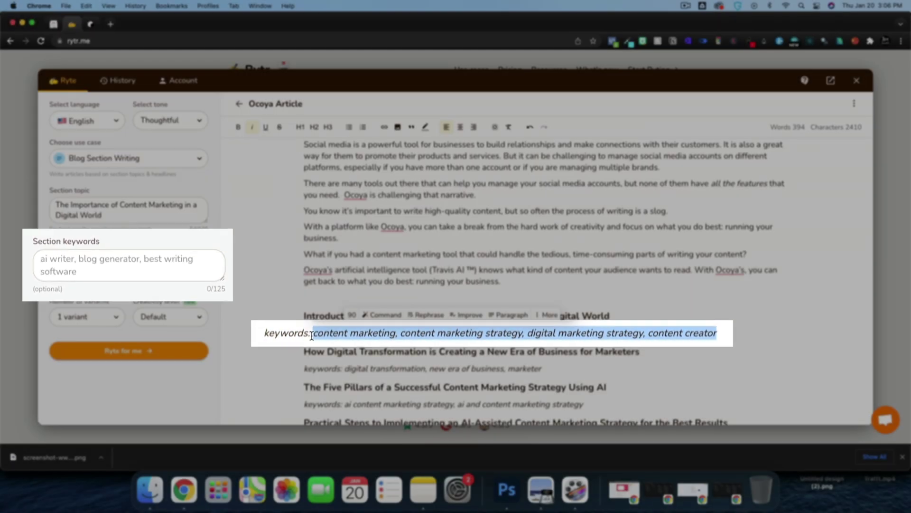
click(84, 255)
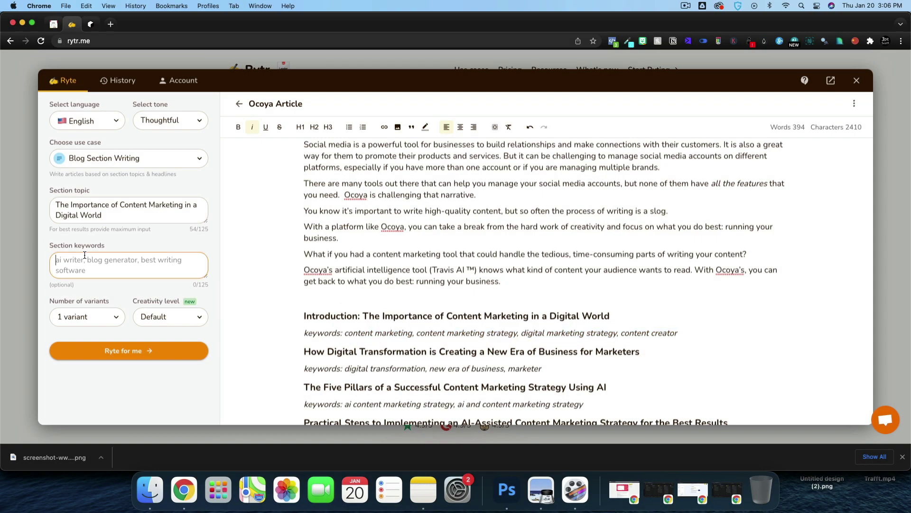
key(super+v)
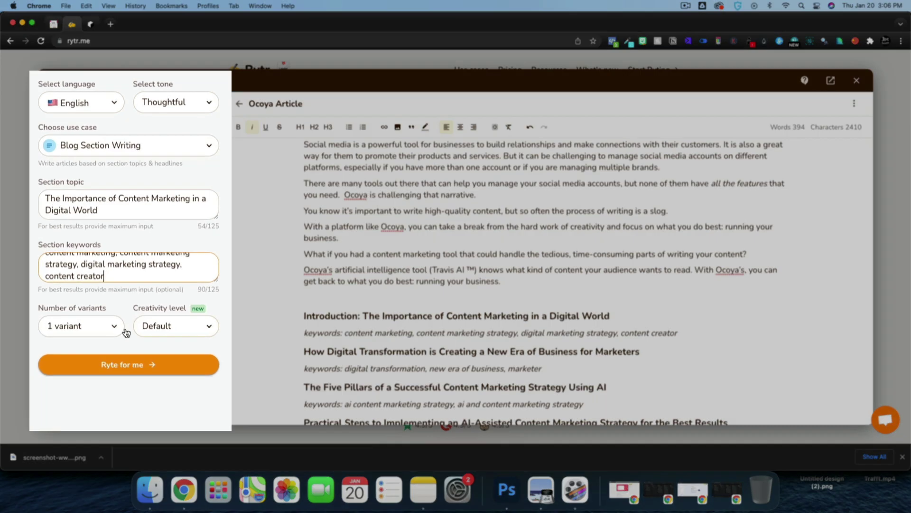
click(100, 318)
click(89, 355)
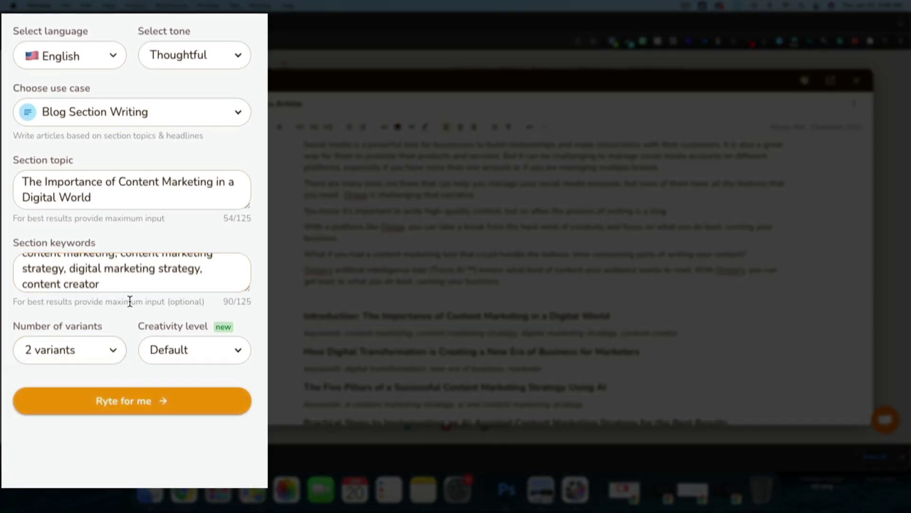
click(122, 407)
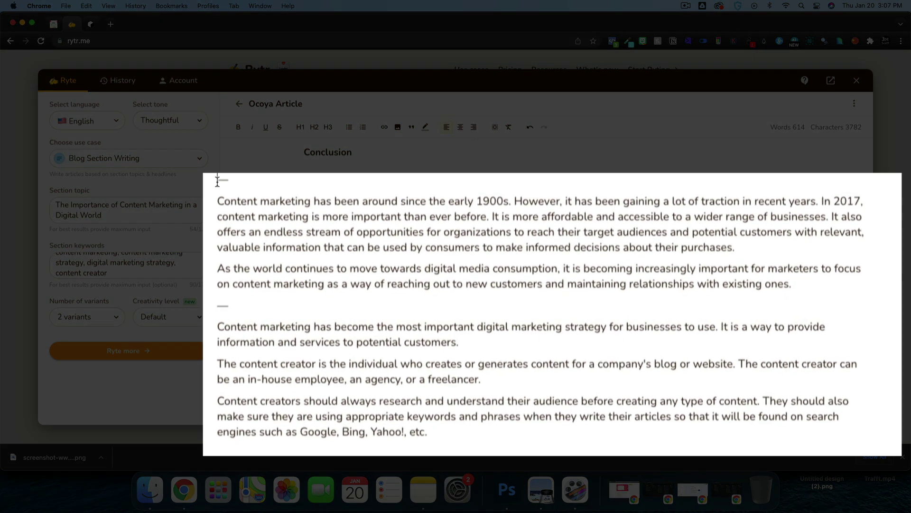
Compare the two generated section variants and delete the second one, starting "Content marketing has become the most important digital marketing strategy", with its divider
drag(304, 215, 674, 286)
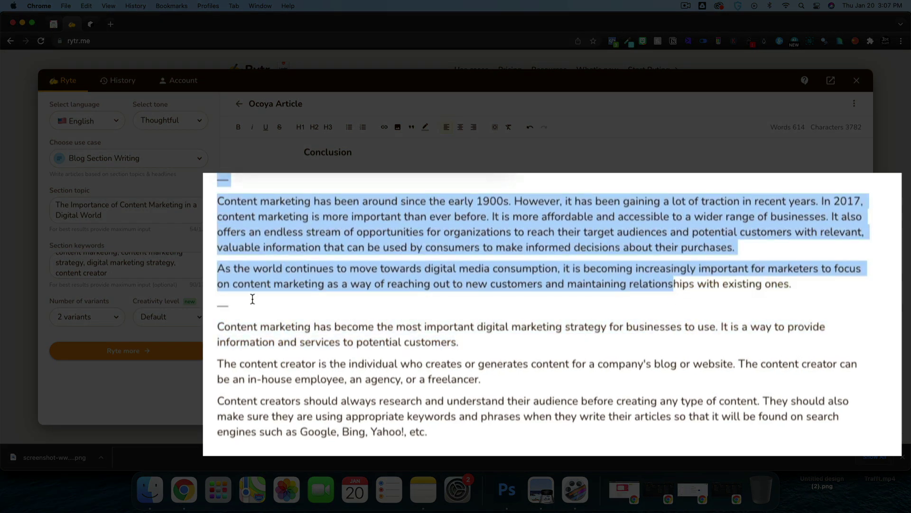
drag(235, 304, 215, 302)
click(262, 307)
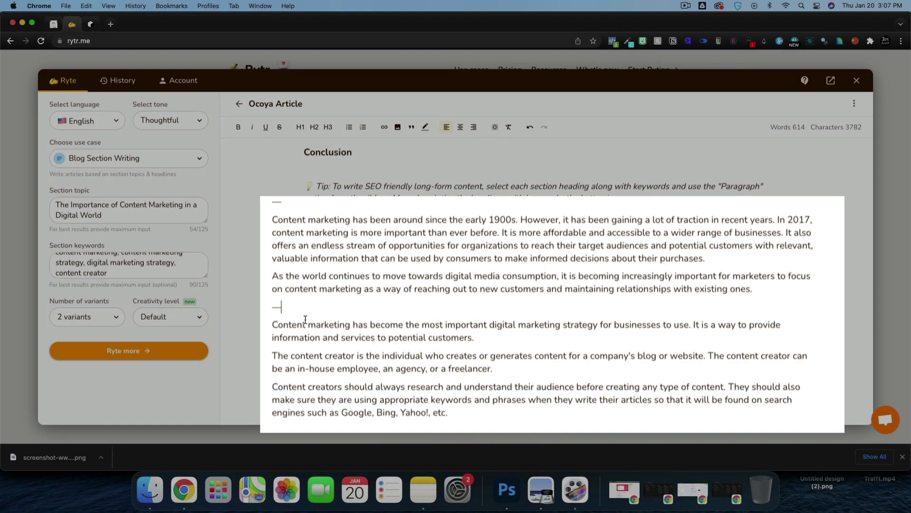
drag(459, 401, 743, 291)
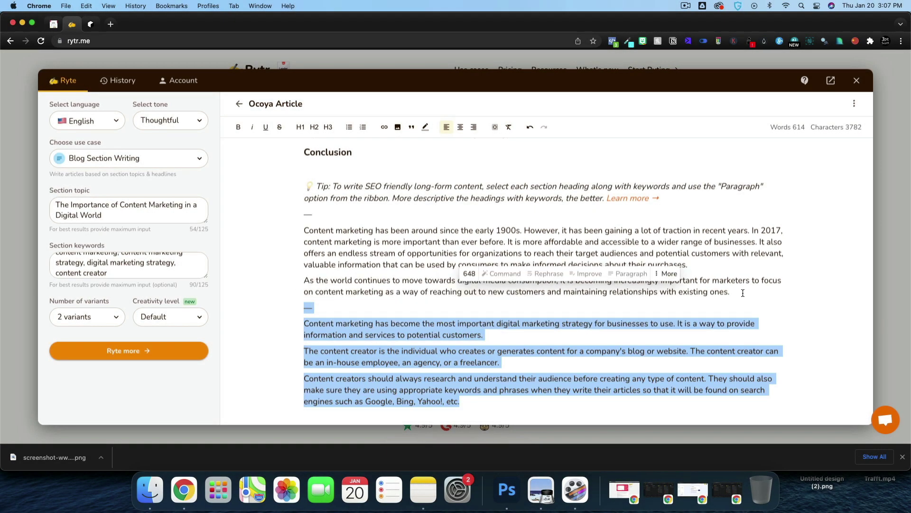
key(BackSpace)
Move the remaining generated section, starting "Content marketing has been around since the early 1900s", to directly beneath the Introduction heading
drag(733, 397, 304, 340)
key(BackSpace)
scroll(373, 280, up, 3)
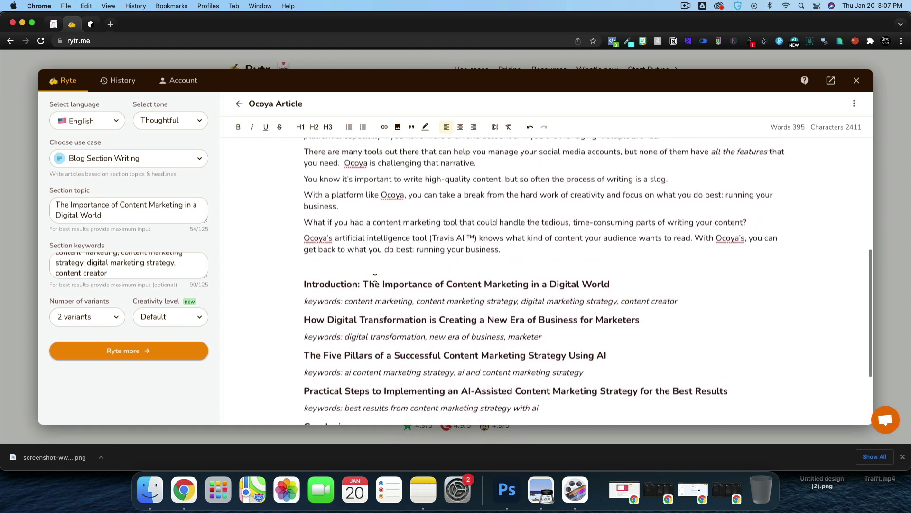
triple_click(697, 300)
click(620, 283)
scroll(620, 268, down, 1)
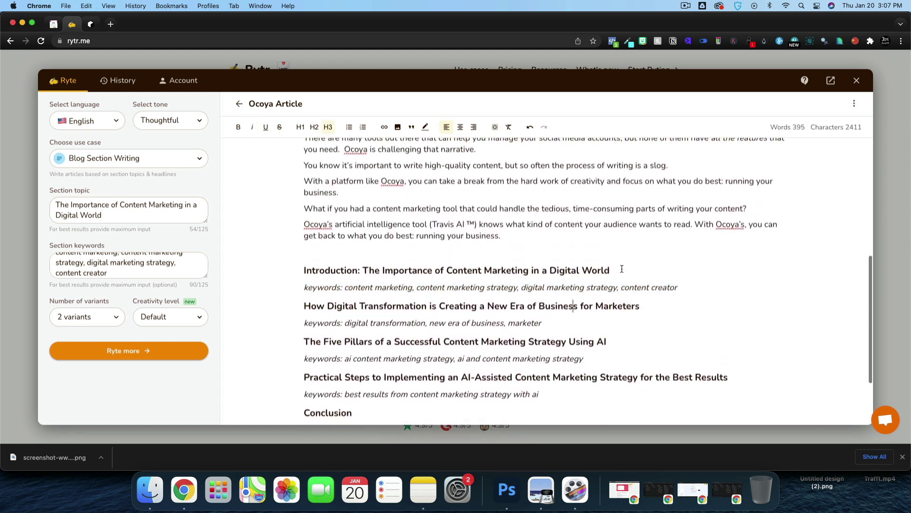
key(Return)
key(Return)
click(323, 284)
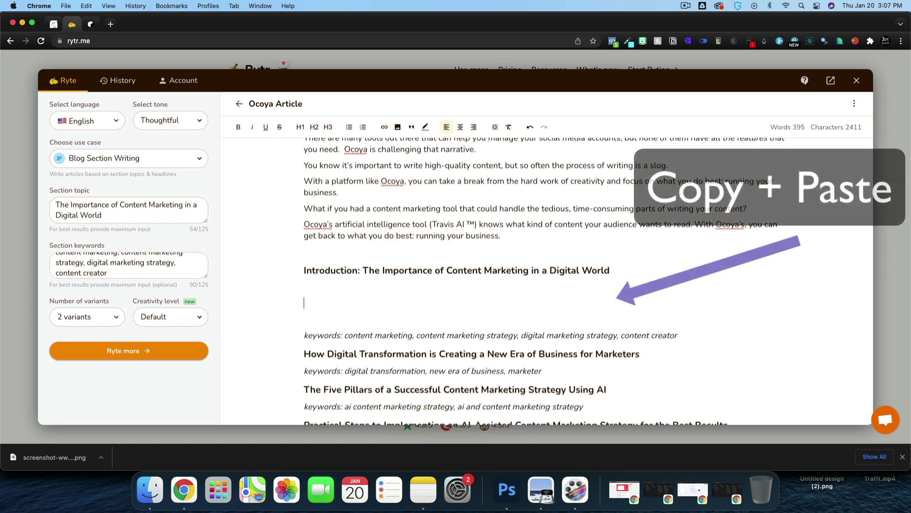
key(super+v)
key(BackSpace)
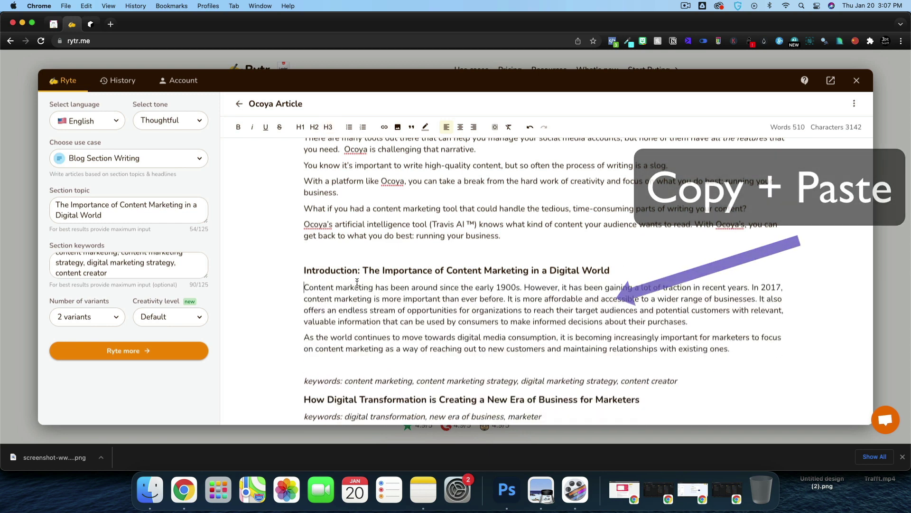
Change the year in the first Introduction paragraph to 2022 and add an empty line after the second paragraph
scroll(421, 305, down, 3)
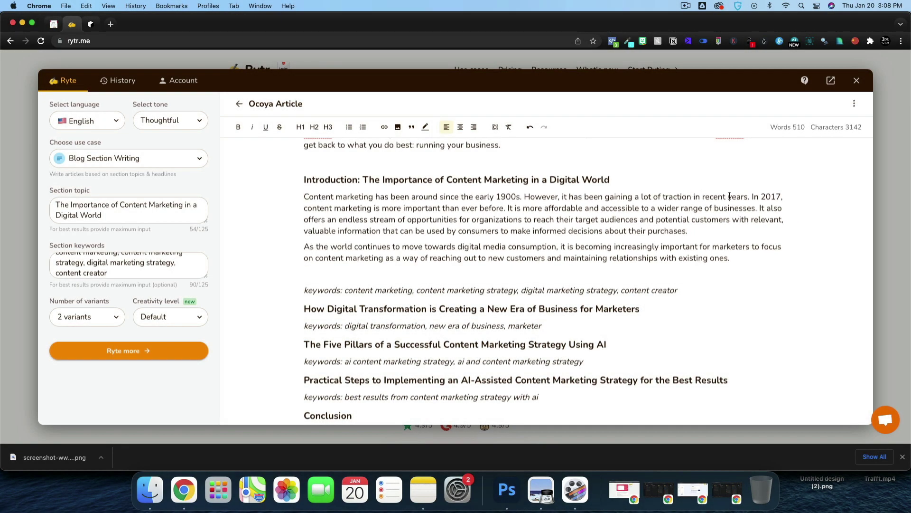
double_click(770, 196)
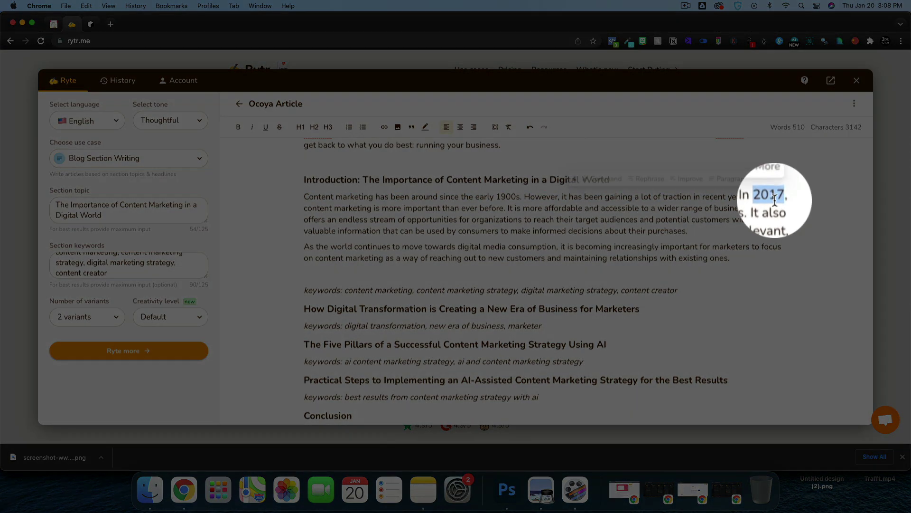
text(2022)
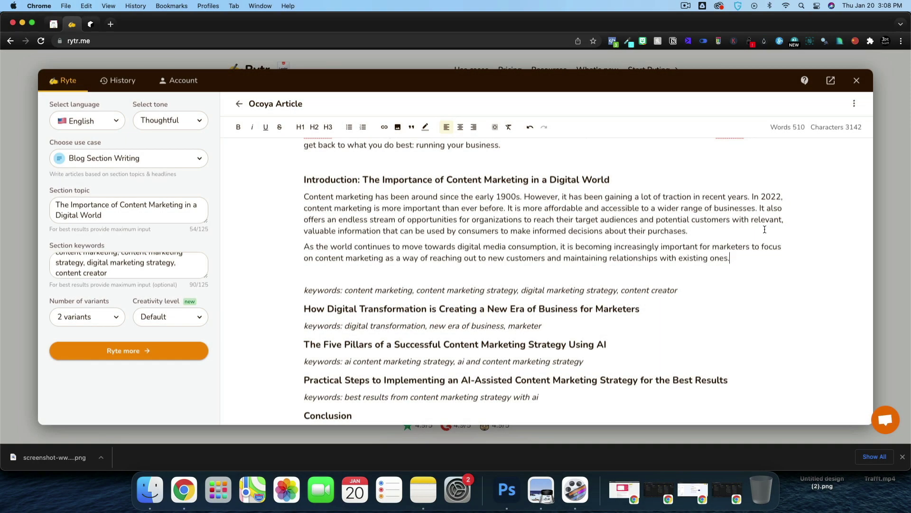
drag(731, 258, 772, 183)
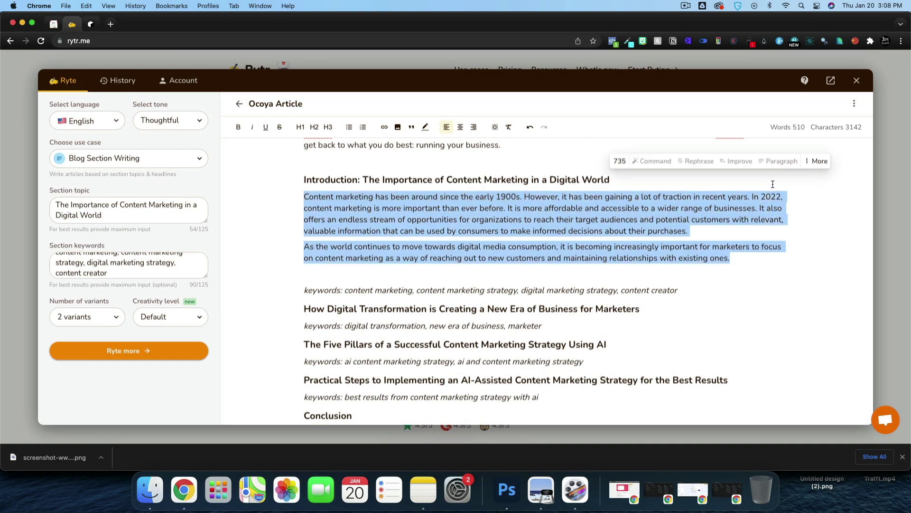
click(750, 262)
key(Return)
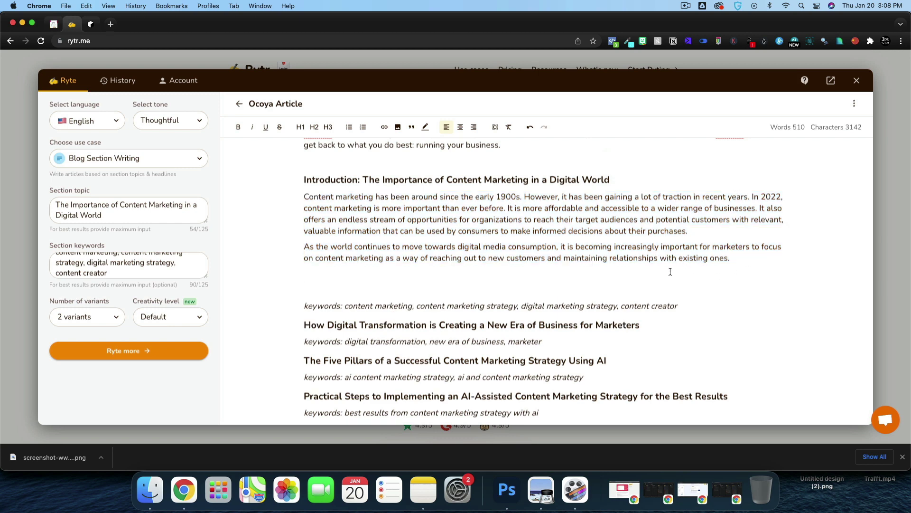
Generate one variant with the section topic "Ocoya helps with content marketing for todays world", keeping the existing keywords
click(86, 317)
click(81, 338)
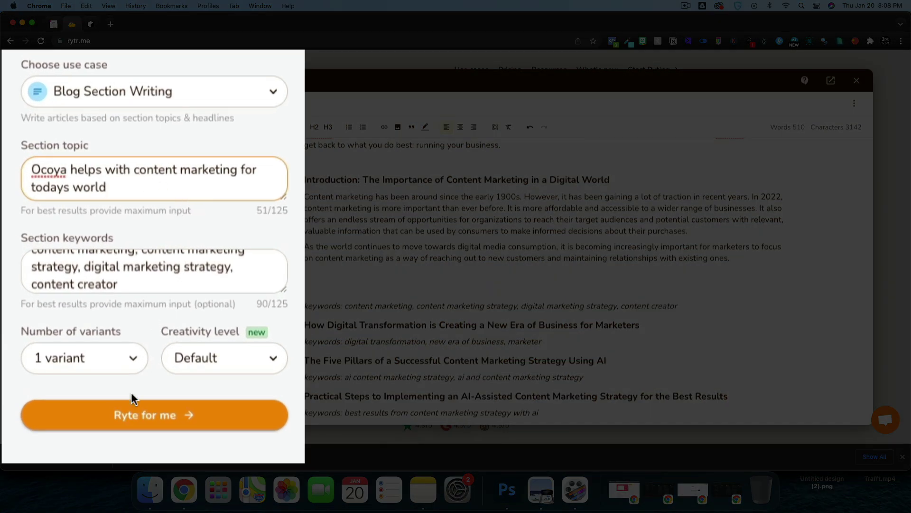
click(158, 283)
key(super+a)
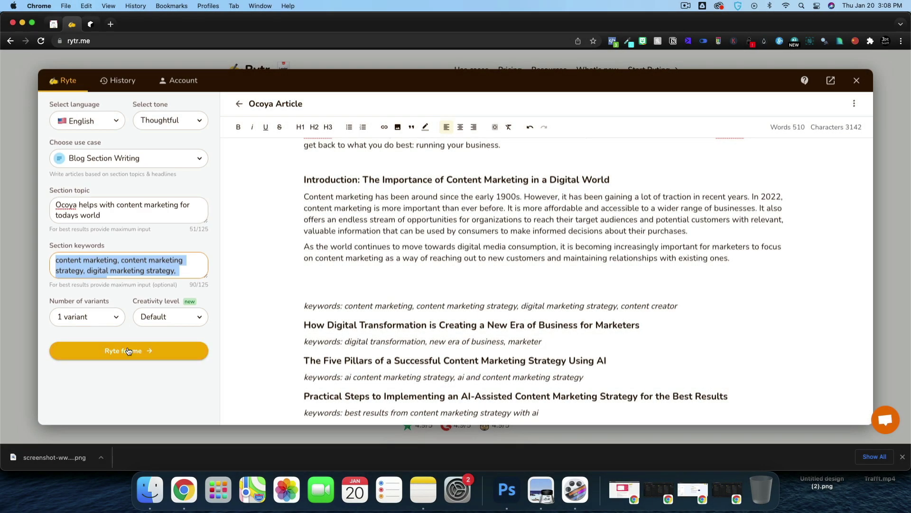
click(128, 352)
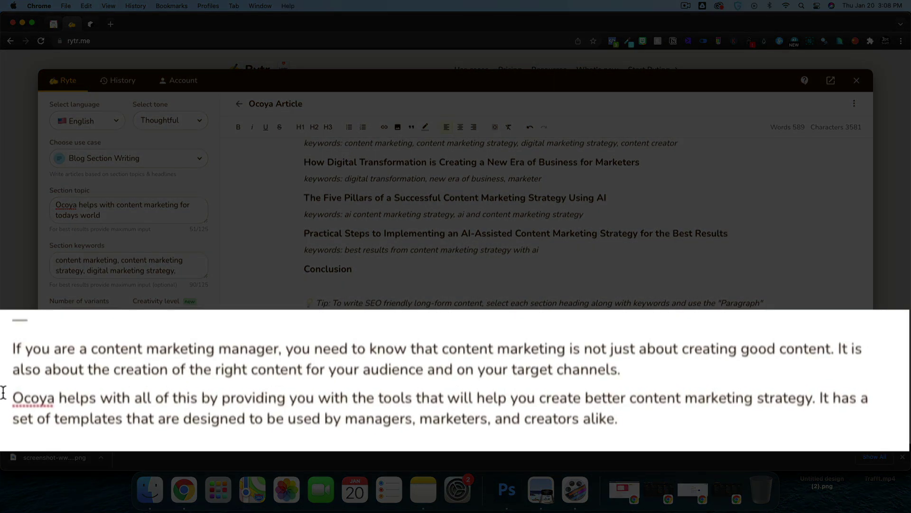
Move both newly generated paragraphs, starting "If you are a content marketing manager", to the empty line below the Introduction text
drag(299, 388, 629, 408)
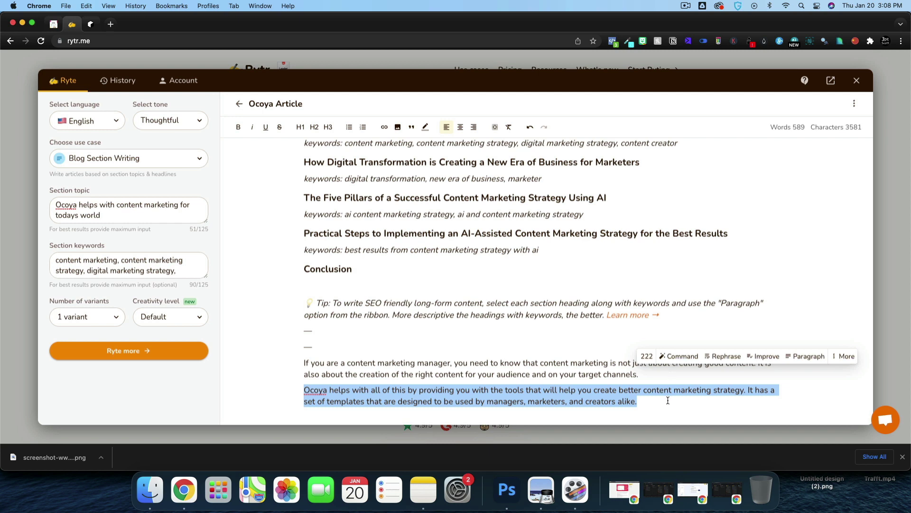
drag(668, 398, 262, 363)
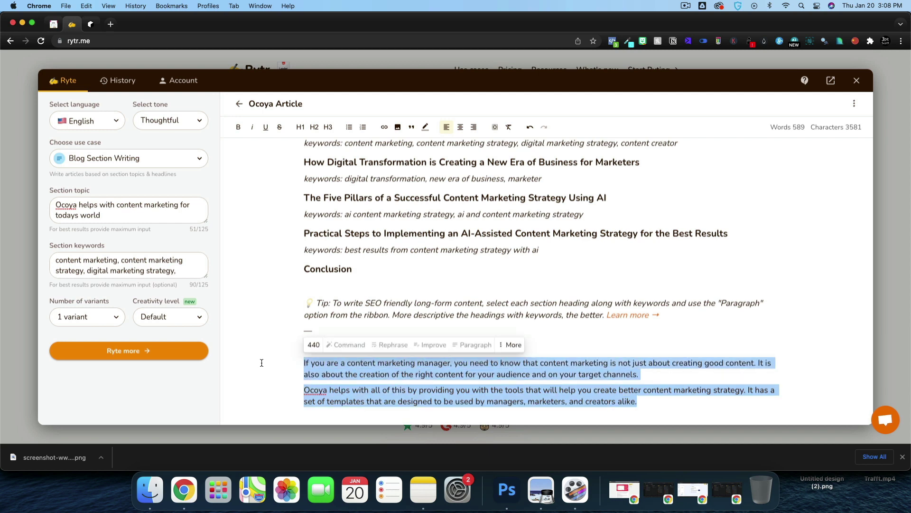
key(cmd+x)
scroll(372, 291, up, 3)
click(370, 278)
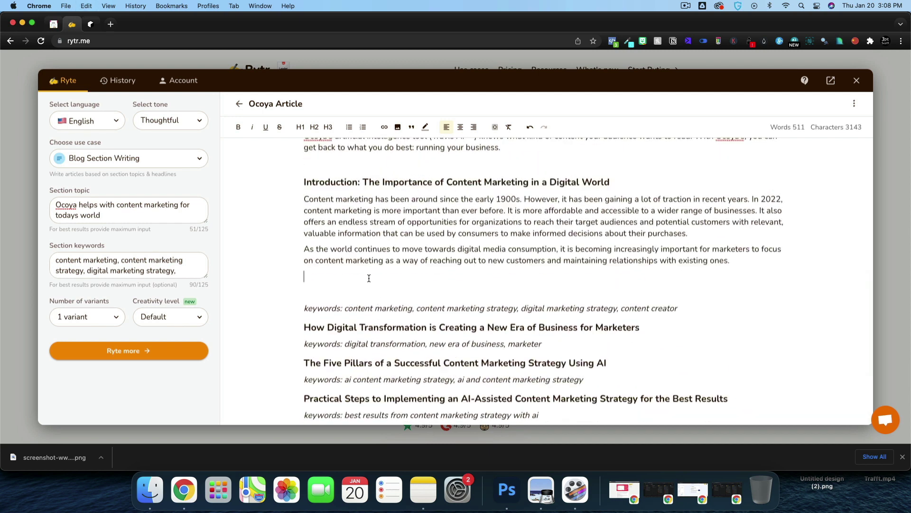
key(cmd+v)
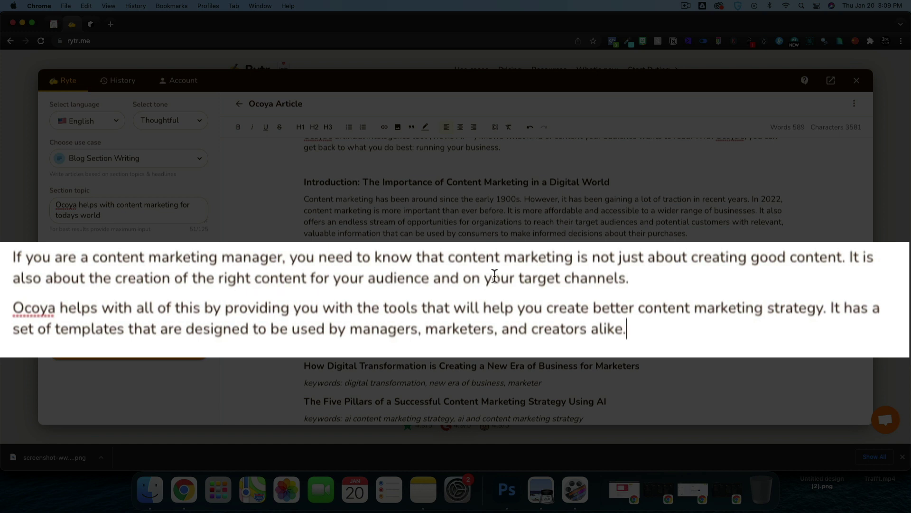
Merge the two moved paragraphs into one and insert "s" before "better content marketing strategy", adding a space after that sentence
click(638, 283)
key(Delete)
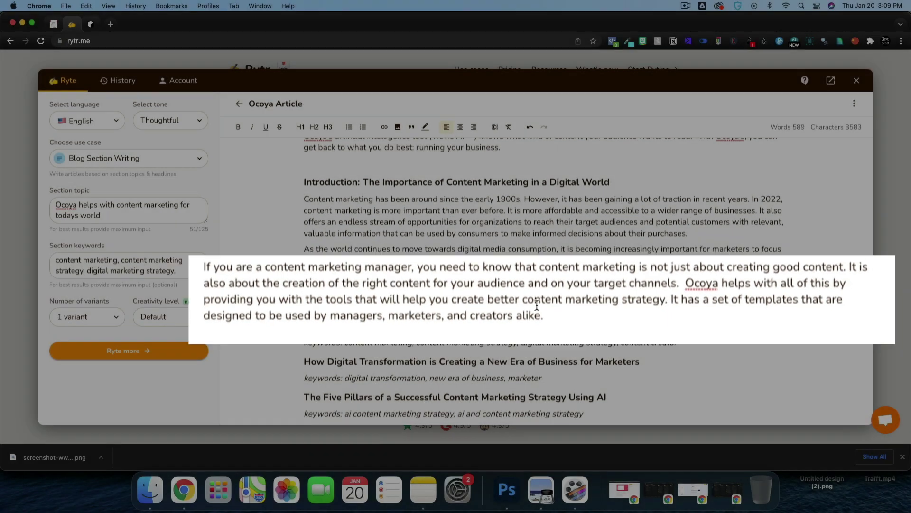
click(509, 299)
text(s)
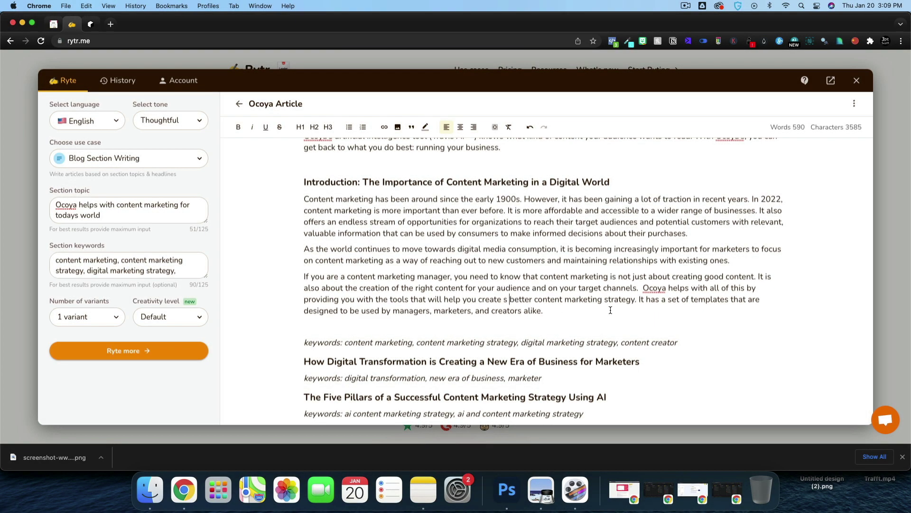
click(640, 299)
Replace the ending after "It has a set of templates" with text about streamlining social media posts, Travis AI ™ captions, the scheduler and the analytics tab
drag(734, 299, 763, 325)
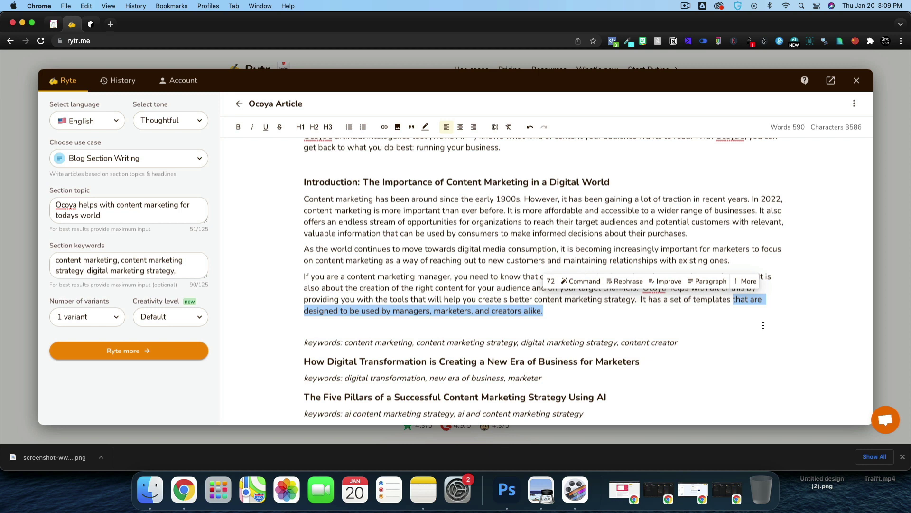
text(to streamline your social media posts, as well as an ai-writing assistant, Travis AI ™, to write the captions.  You can sch)
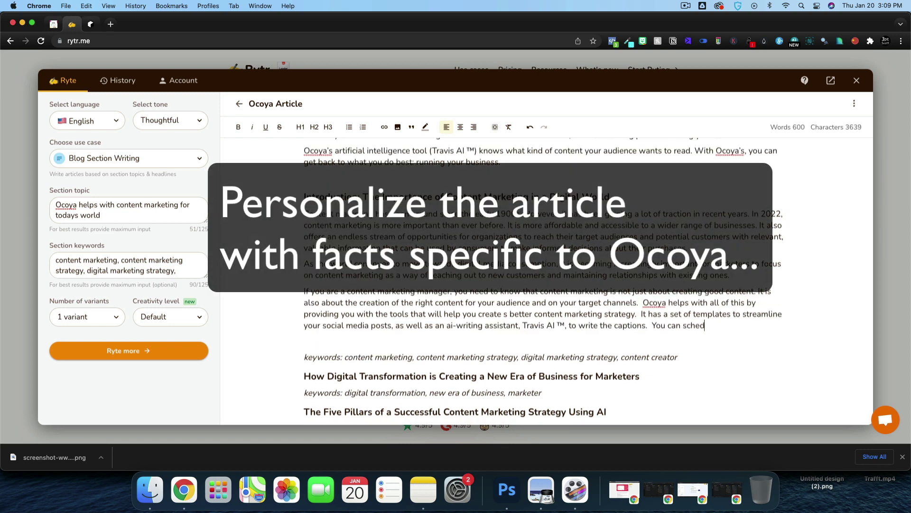
text(edule your content using their scheduler and measure how you're doing by checking out the analytics tab.)
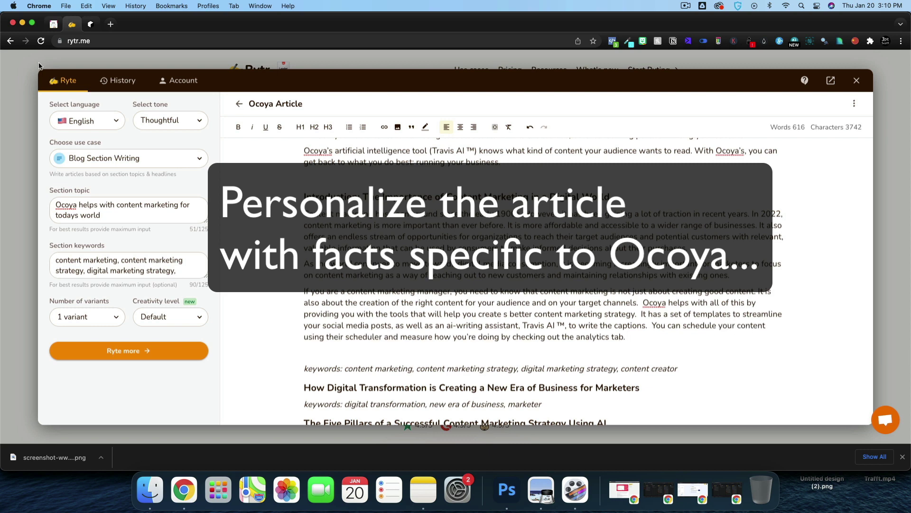
Switch to the Ocoya browser tab to view the platform
click(90, 25)
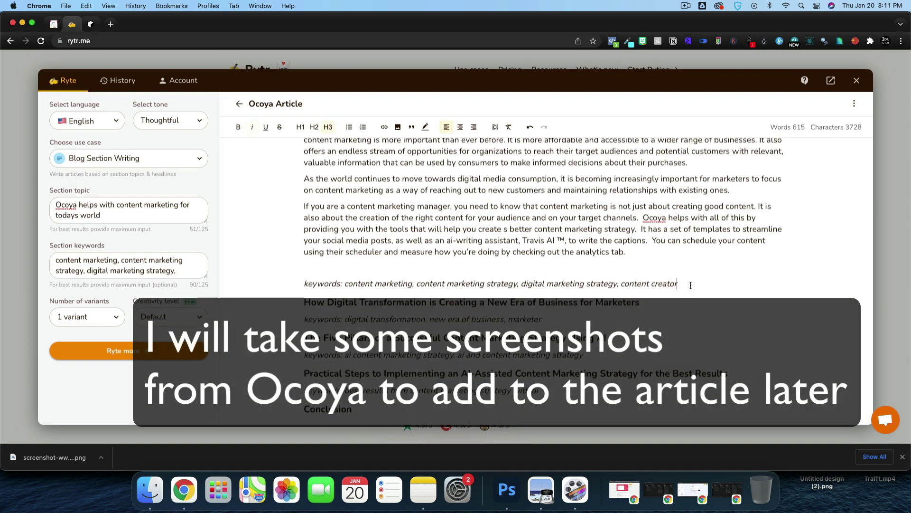
Delete the keywords line below the Introduction text in the Rytr article, keeping one empty line before the next heading
drag(691, 285, 690, 252)
key(BackSpace)
key(BackSpace)
key(BackSpace)
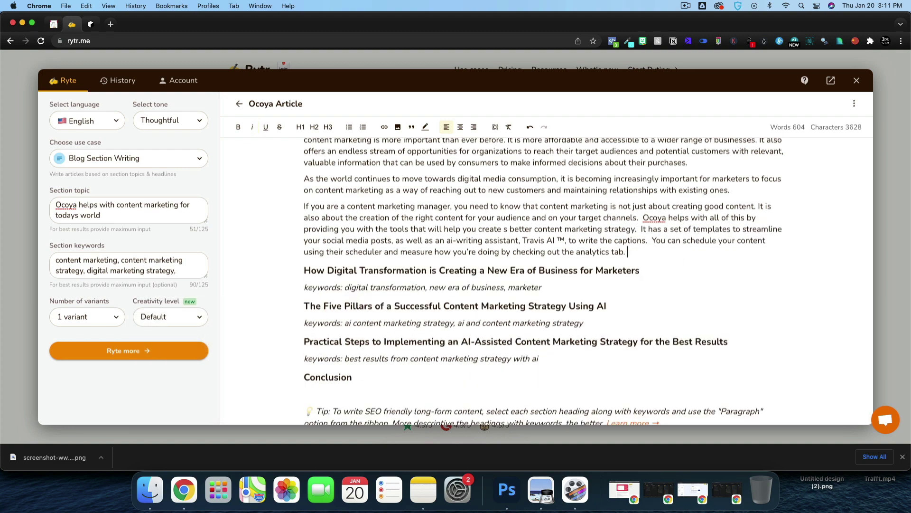
key(Return)
scroll(666, 254, up, 3)
scroll(665, 254, down, 3)
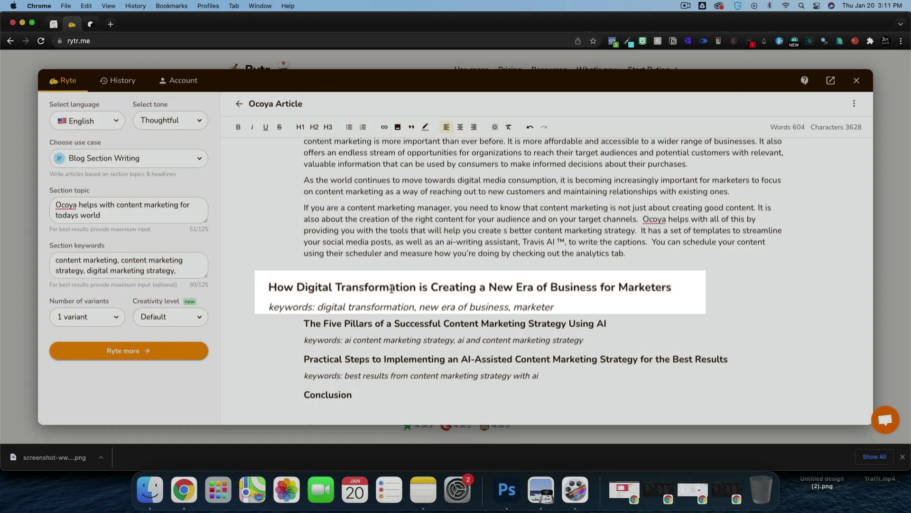
Replace "Digital Transformation" with "Social Media" in the heading about a new era of business for marketers
click(638, 286)
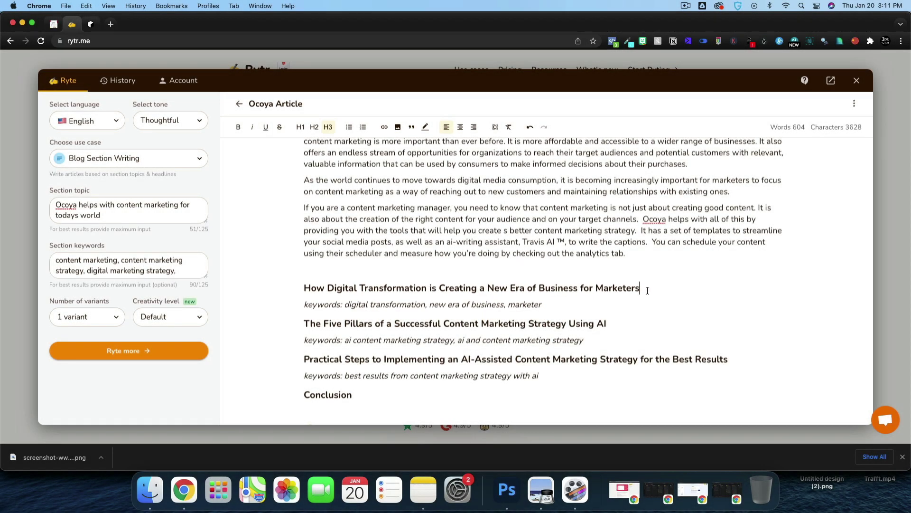
triple_click(648, 280)
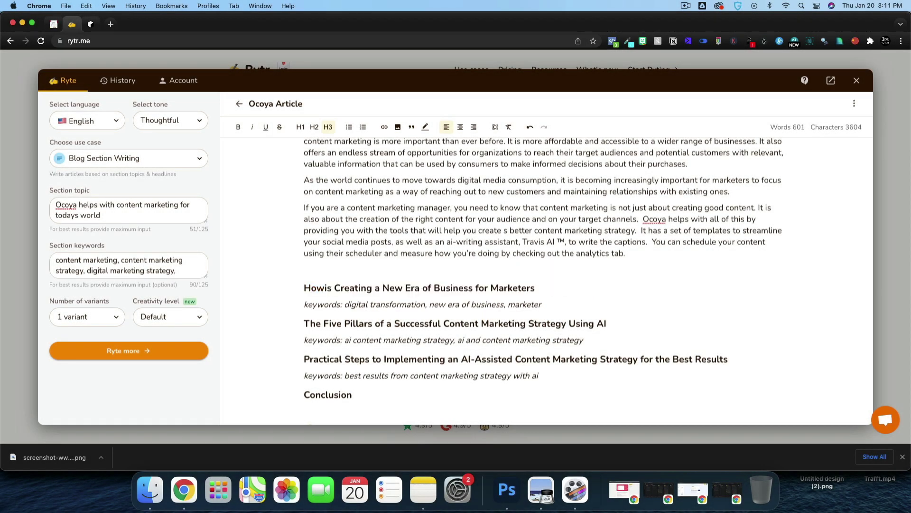
text(Social M)
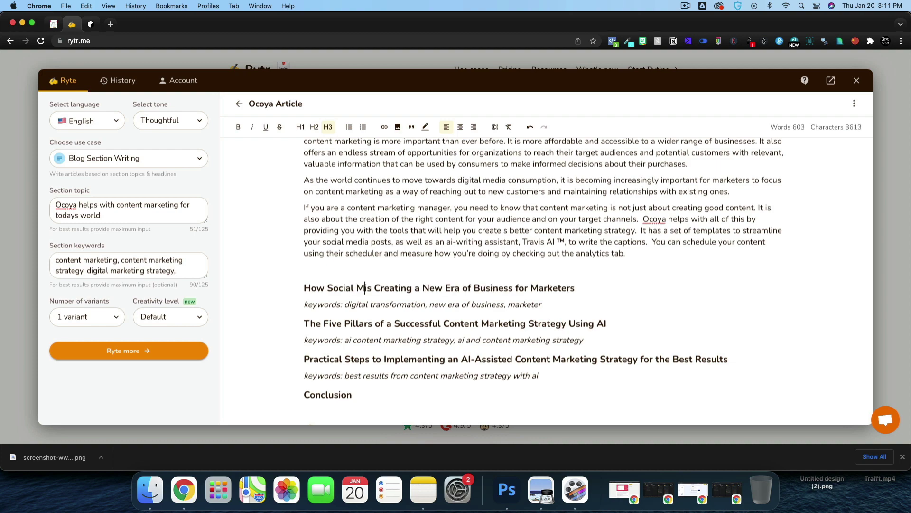
text(edia)
Copy the edited heading "How Social Media is Creating a New Era of Business for Marketers" into the section topic
triple_click(449, 288)
key(super+c)
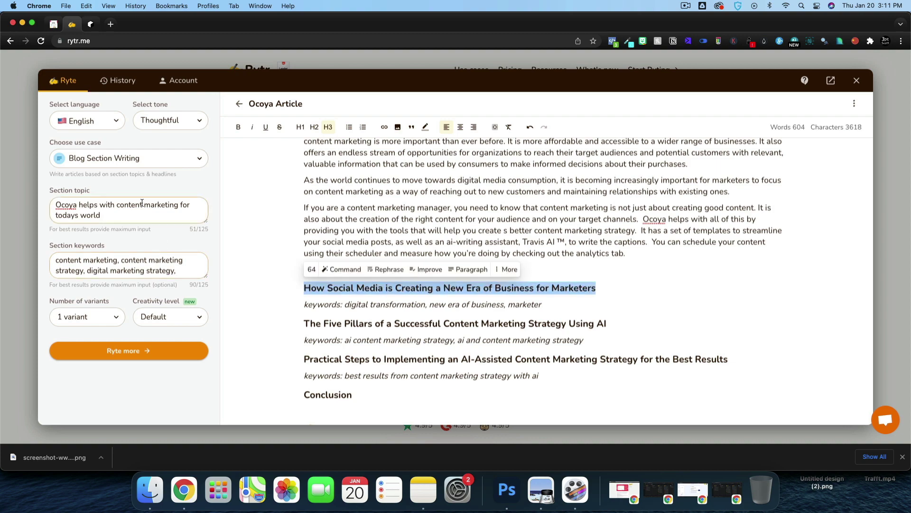
triple_click(137, 206)
key(super+v)
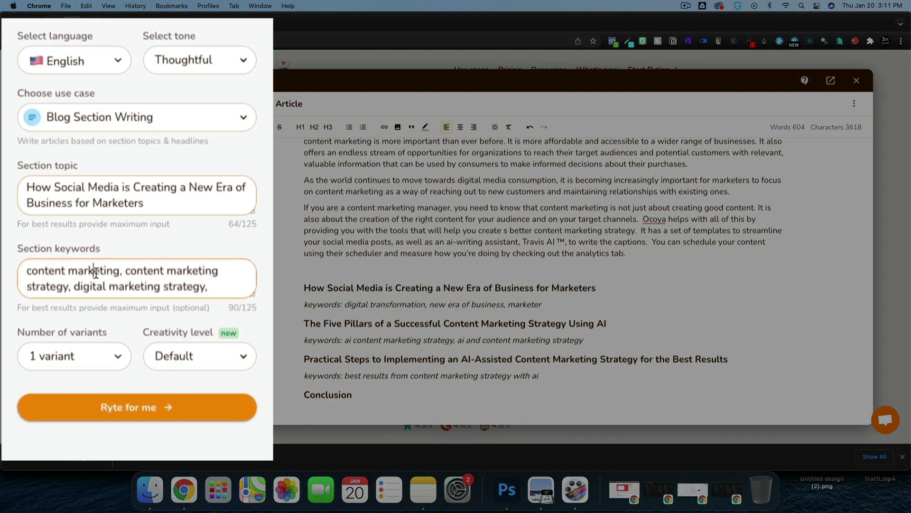
Set the section keywords to "social media marketing, new era of business, marketer" and generate two variants
triple_click(101, 260)
key(super+v)
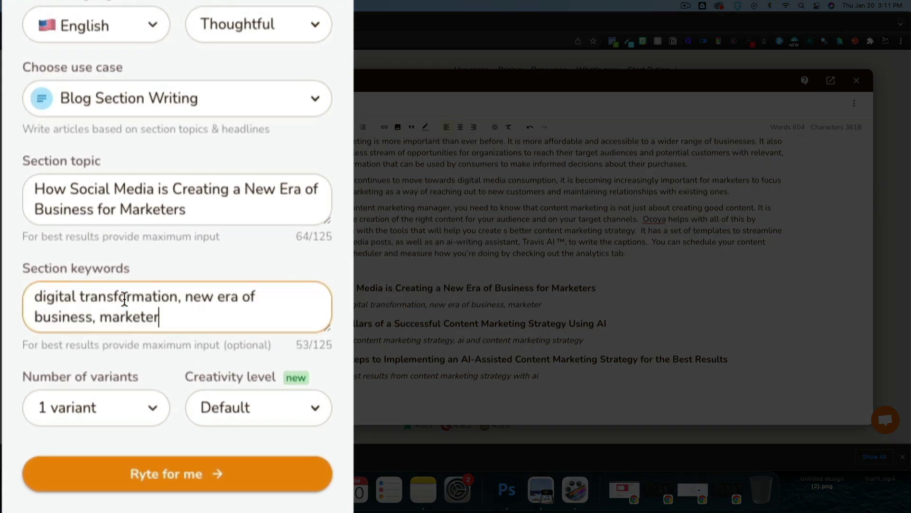
drag(178, 297, 34, 297)
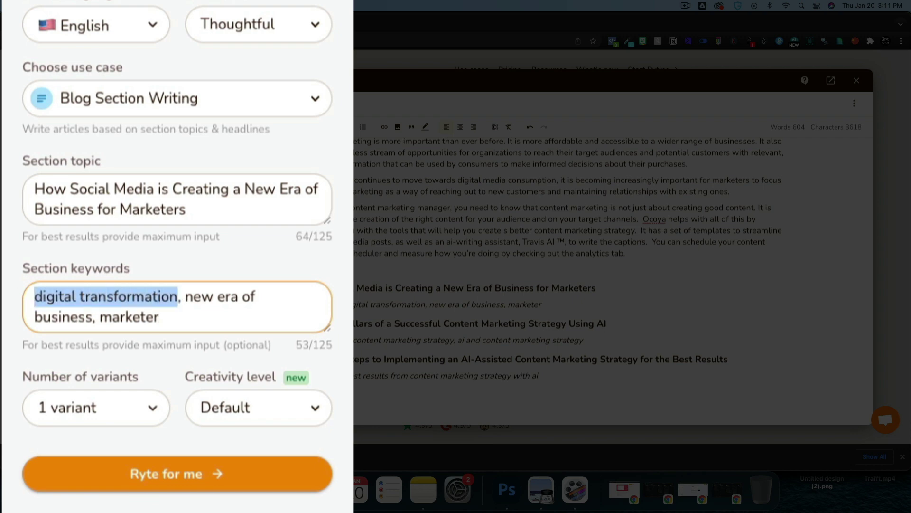
text(social media marketin)
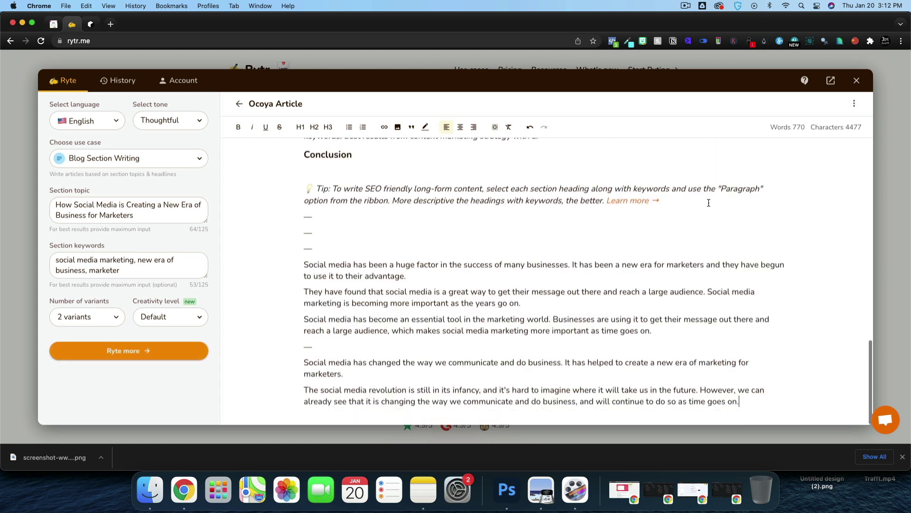
Merge the two paragraphs of the second social media variant into a single paragraph
drag(426, 351, 623, 373)
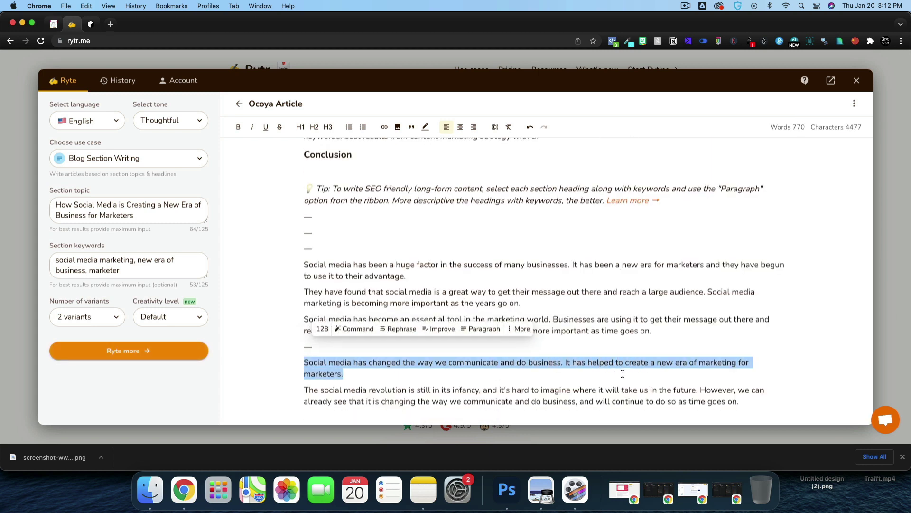
click(622, 371)
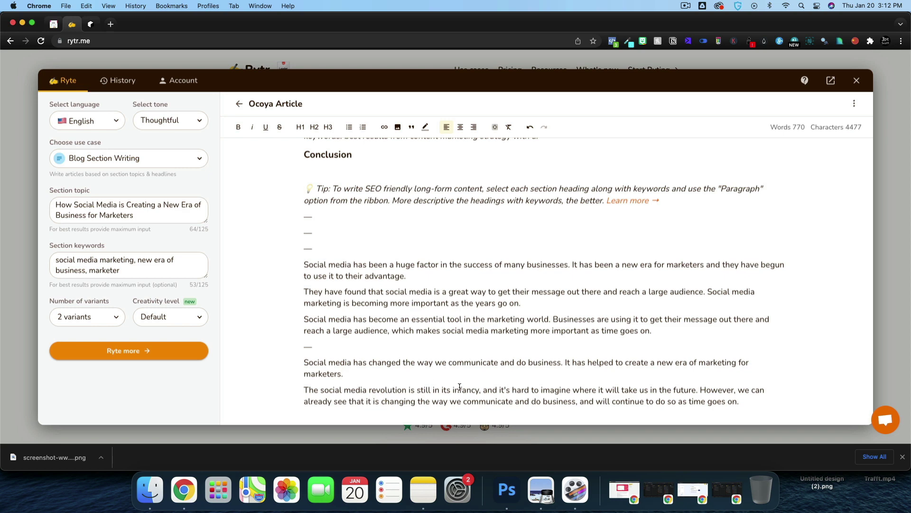
key(Delete)
drag(346, 389, 540, 391)
click(485, 400)
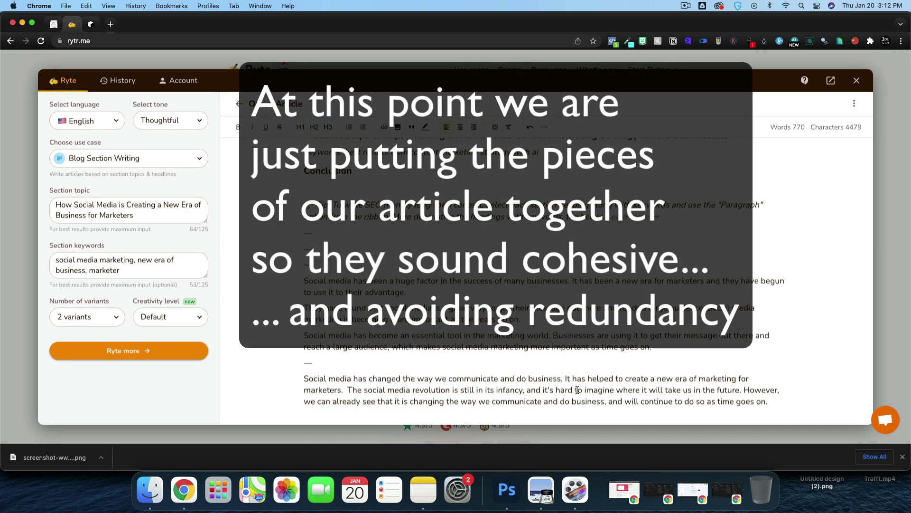
Remove the merged paragraph's closing "However" sentence and move the rest above the first variant's paragraphs
drag(769, 402, 689, 296)
key(BackSpace)
Move the combined social media text beneath the heading "How Social Media is Creating a New Era of Business for Marketers", replacing its keywords line
drag(653, 401, 281, 314)
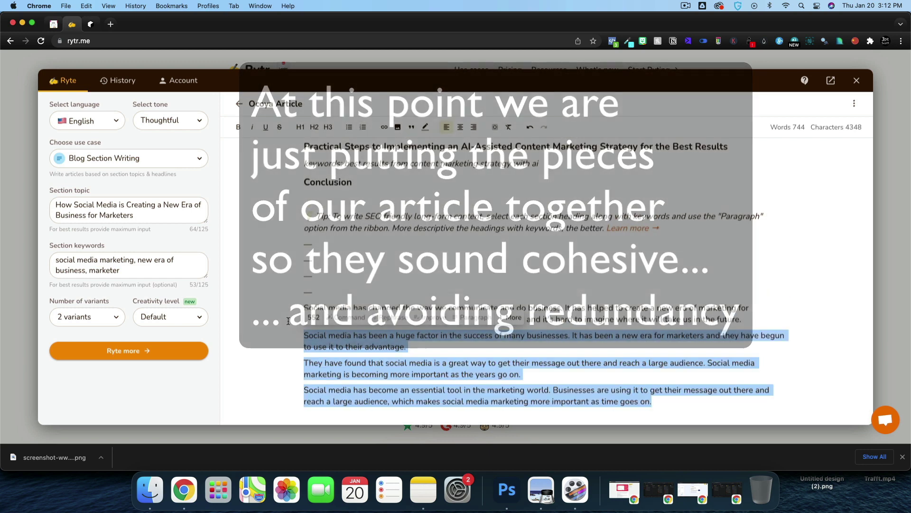
click(676, 396)
drag(653, 402, 273, 291)
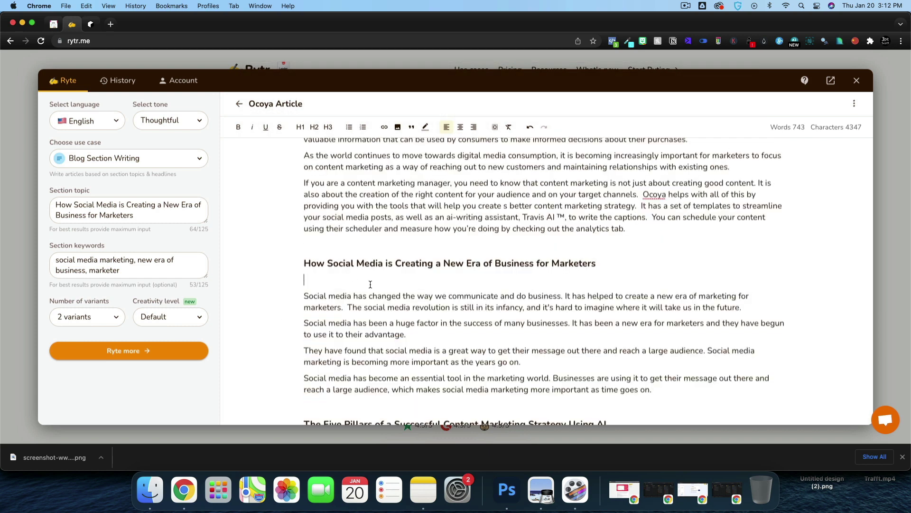
key(BackSpace)
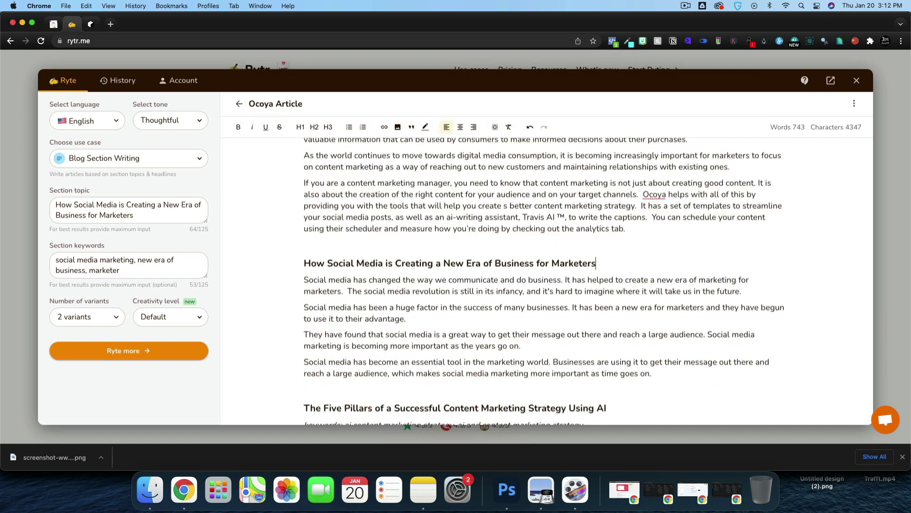
Replace "Social media" with "Ocoya" at the start of the last paragraph in the social media section
scroll(370, 284, down, 3)
drag(353, 283, 304, 284)
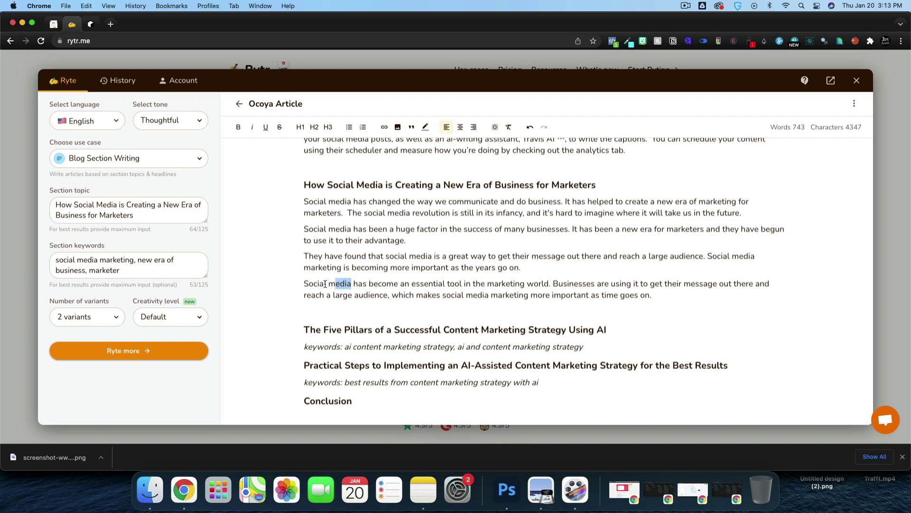
text(Ocoya)
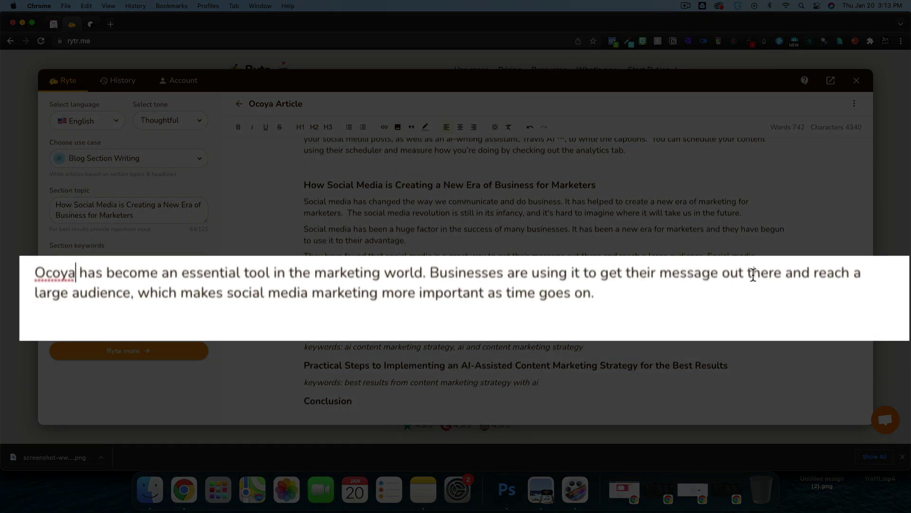
Replace "which" after "reach a large audience," with "saving time and increasing efficiencies. This" in the Ocoya paragraph
click(163, 290)
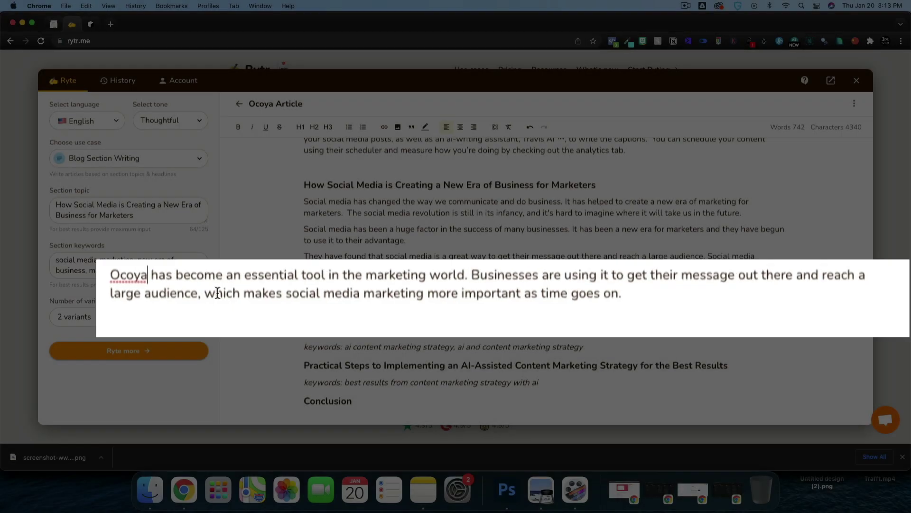
text(saving time)
text( and increasing )
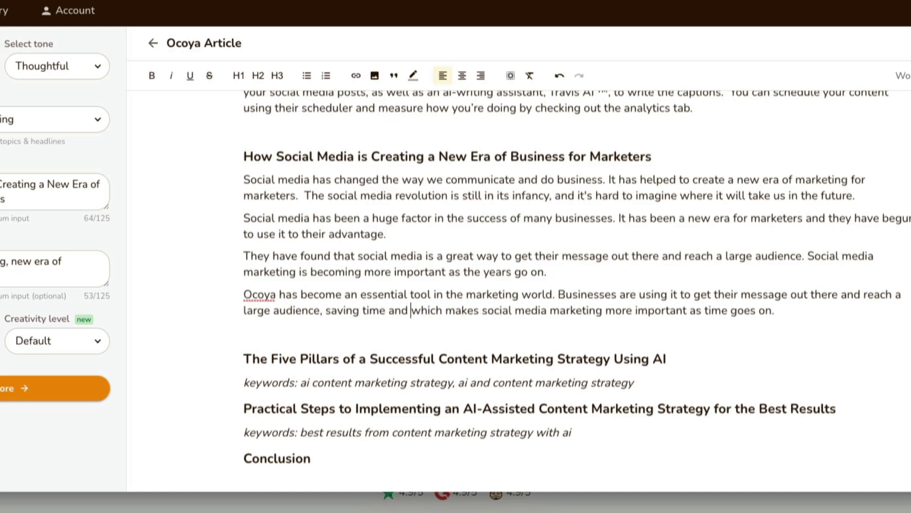
text(effeciecies.)
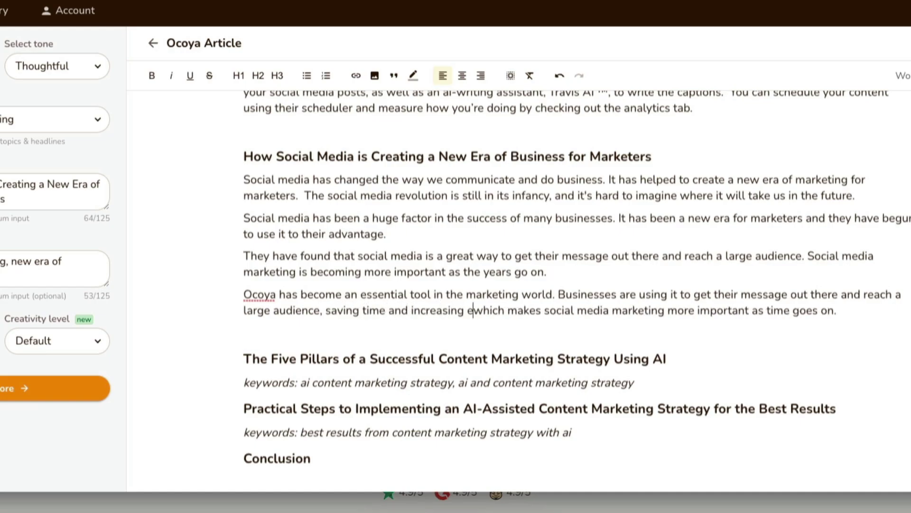
key(Delete)
key(Delete)
key(Delete)
key(Delete)
key(Delete)
key(Delete)
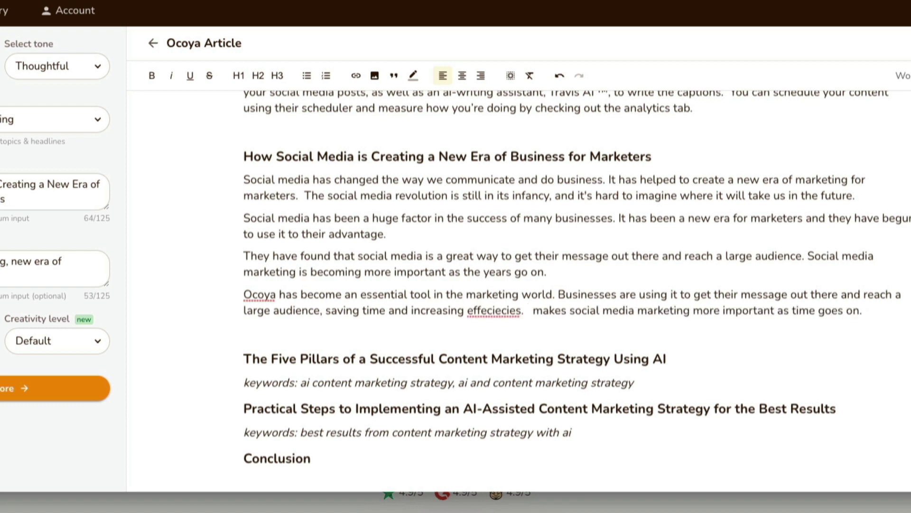
text(This)
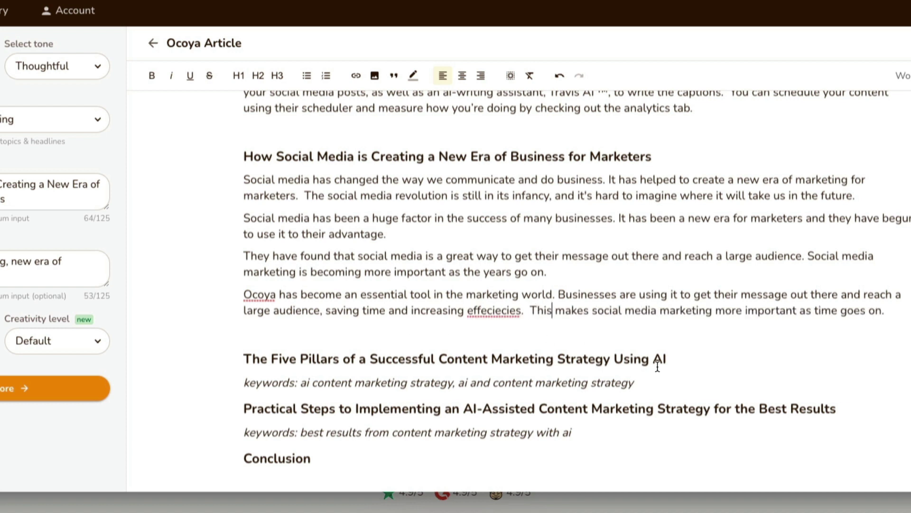
Reword the paragraph's ending to "an increasingly important tactic to generating sales", removing "as time goes on"
double_click(744, 310)
text(an increasily)
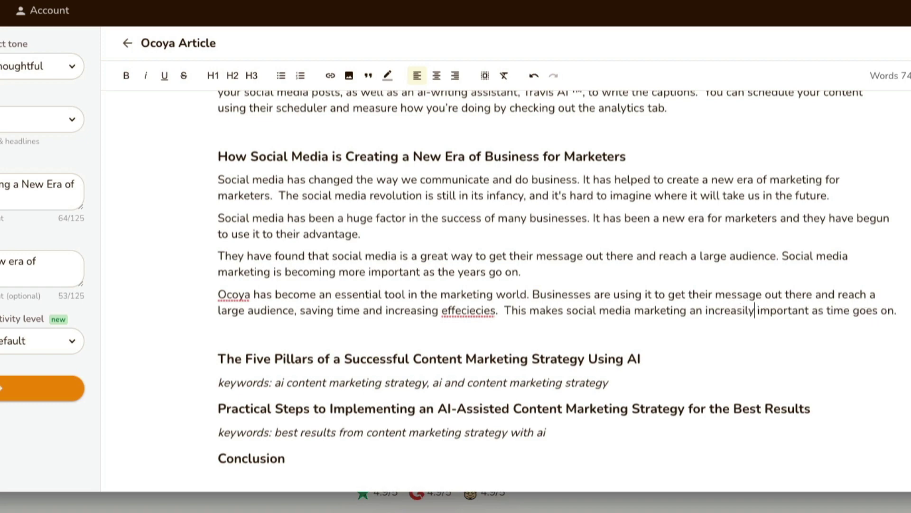
click(812, 311)
text(tactic to generat)
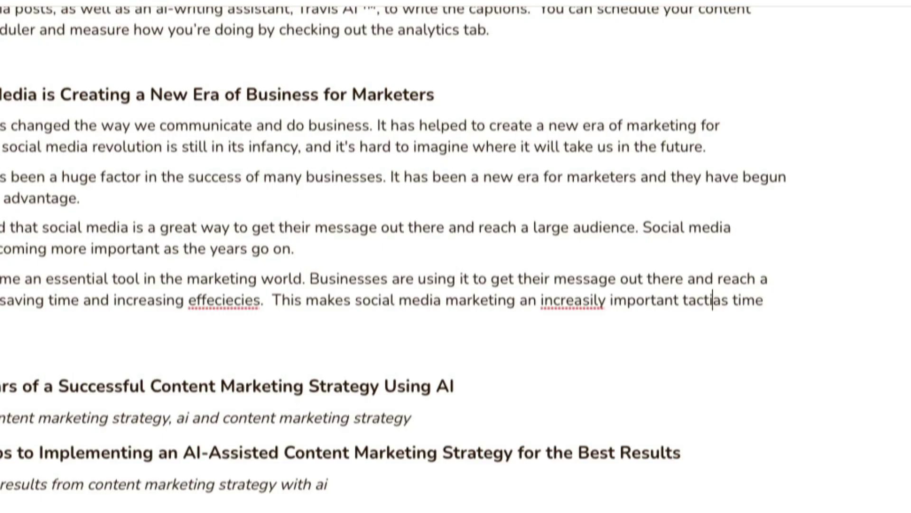
text(ing sales as time goes on.)
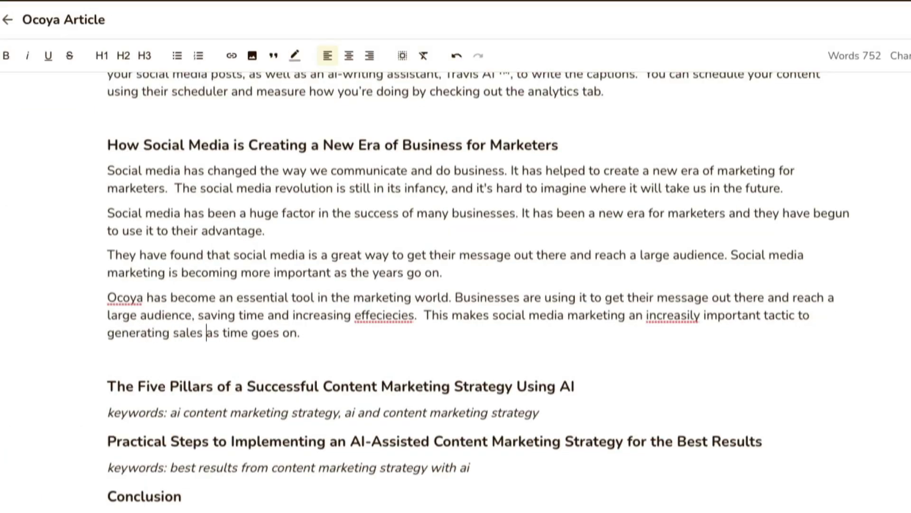
key(shift+End)
key(BackSpace)
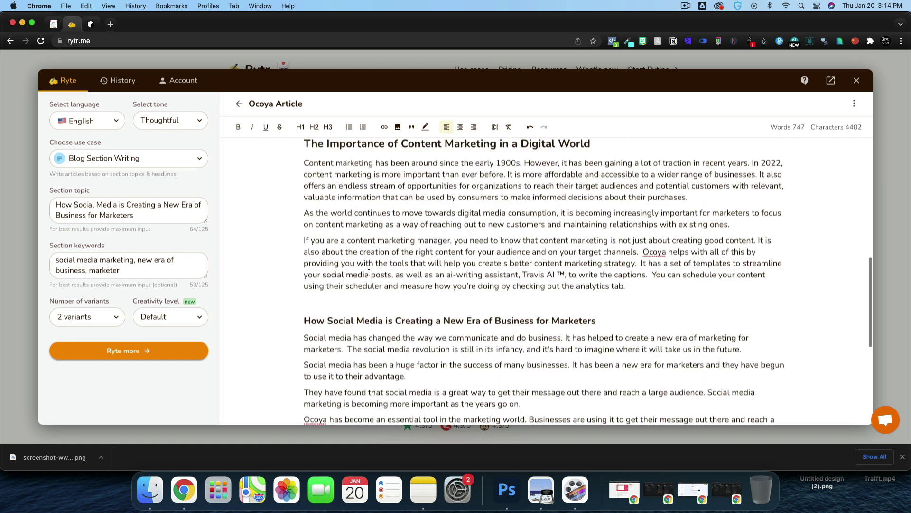
Move the heading "The Five Pillars of a Successful Content Marketing Strategy Using AI" and its keywords line to the end of the document
scroll(452, 221, down, 6)
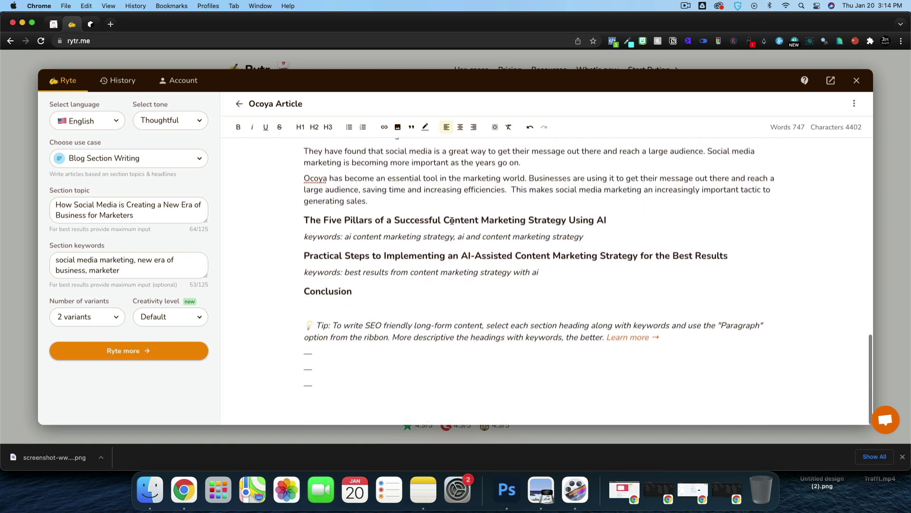
drag(305, 216, 616, 218)
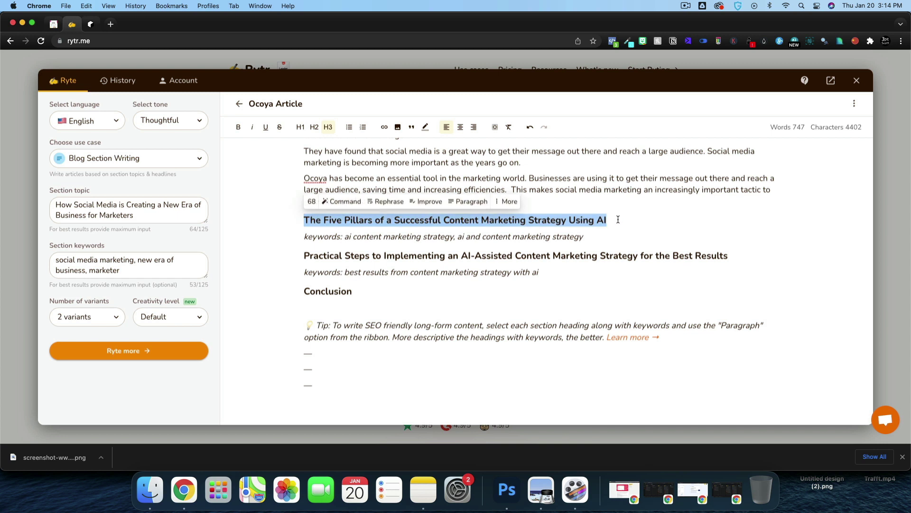
key(BackSpace)
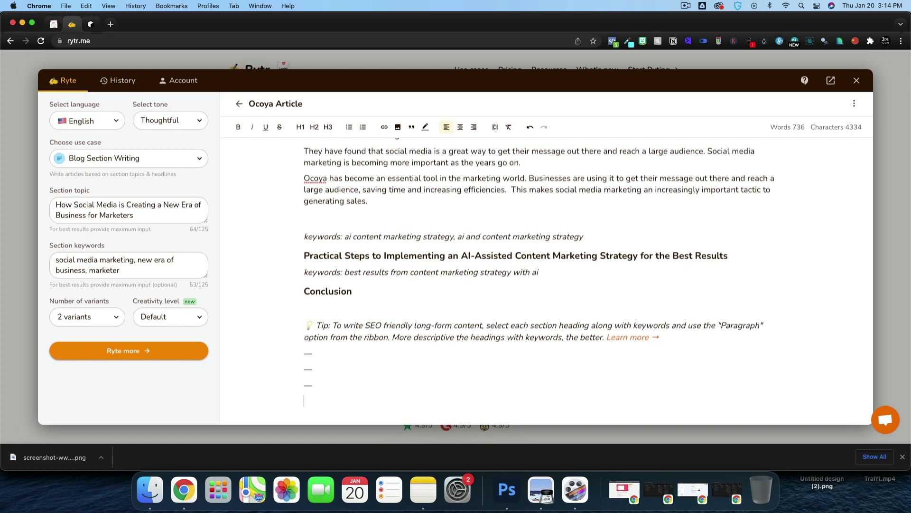
key(super+v)
scroll(429, 341, up, 3)
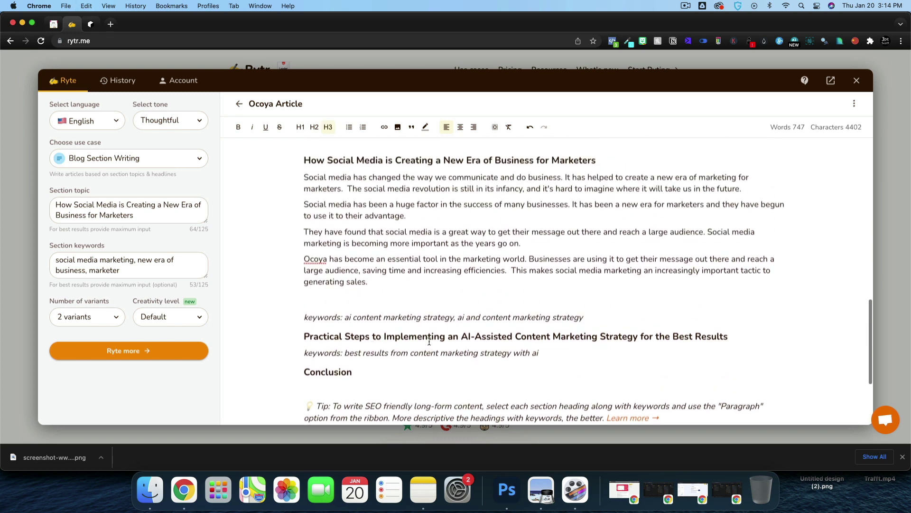
scroll(429, 341, up, 2)
scroll(332, 332, down, 3)
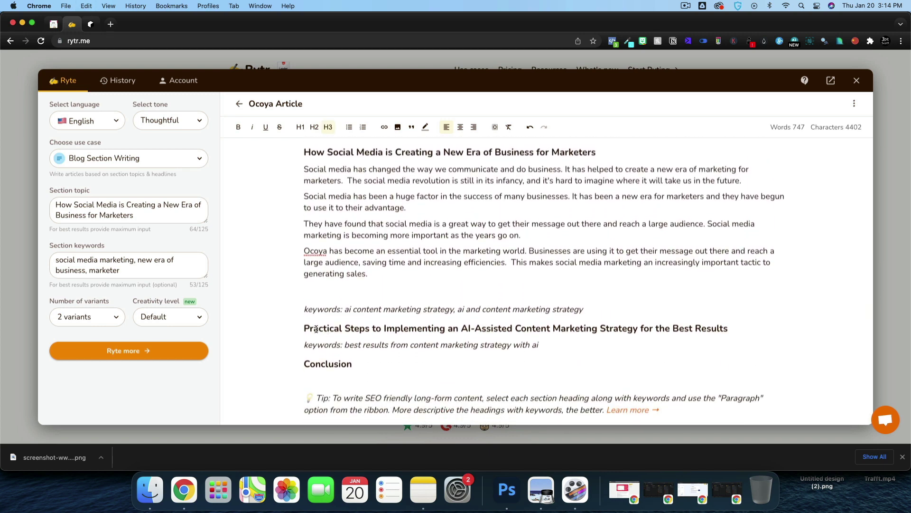
drag(306, 328, 488, 329)
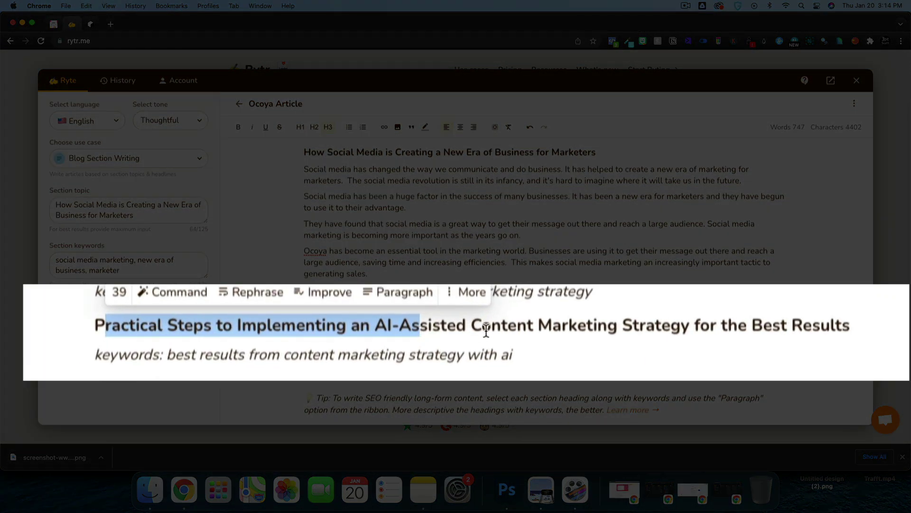
click(561, 327)
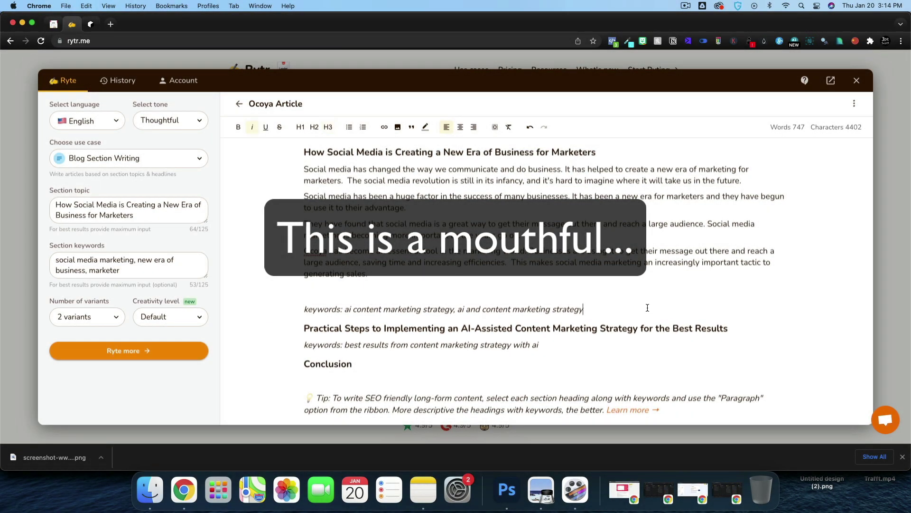
triple_click(648, 304)
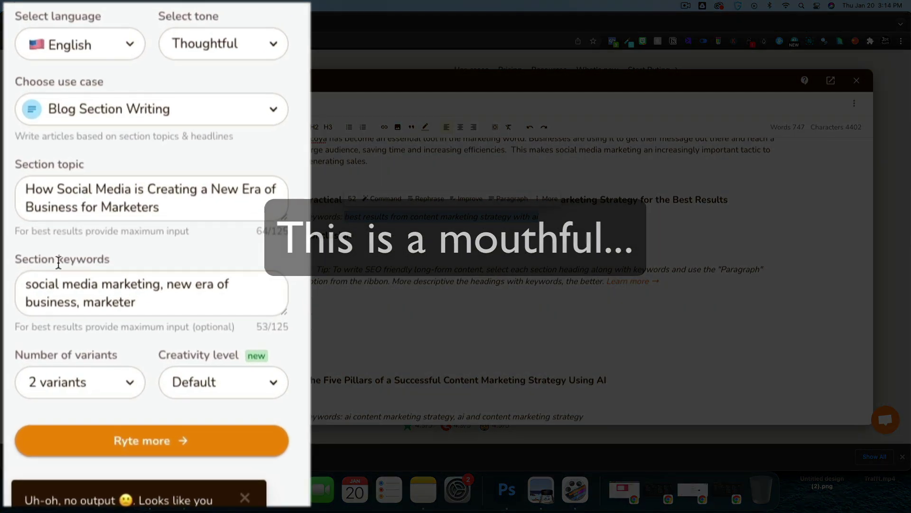
Set the section keywords to "best results from content marketing strategy with ai"
click(95, 263)
key(super+a)
text(best results from content marketing strategy with ai)
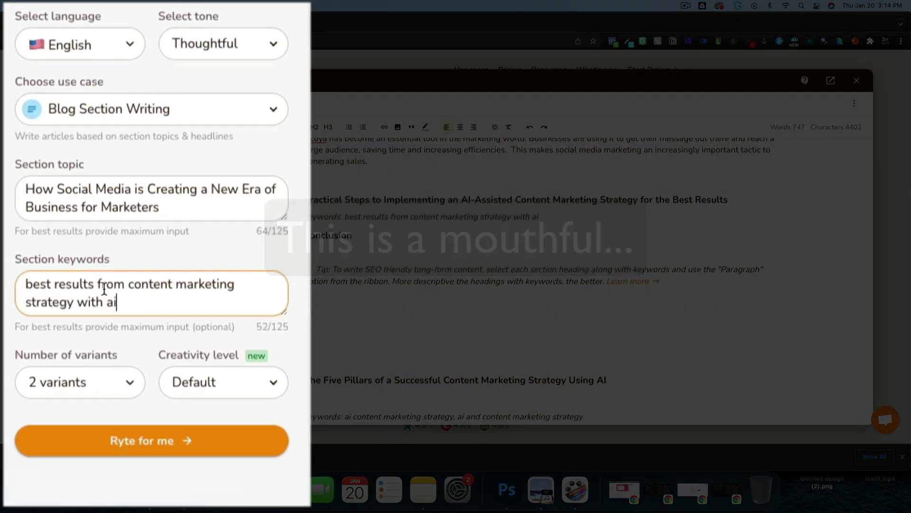
Set the section topic to "Practical Steps to Implementing an AI-Assisted Content Marketing Strategy for the Best Results" and generate two variants
triple_click(618, 197)
key(super+c)
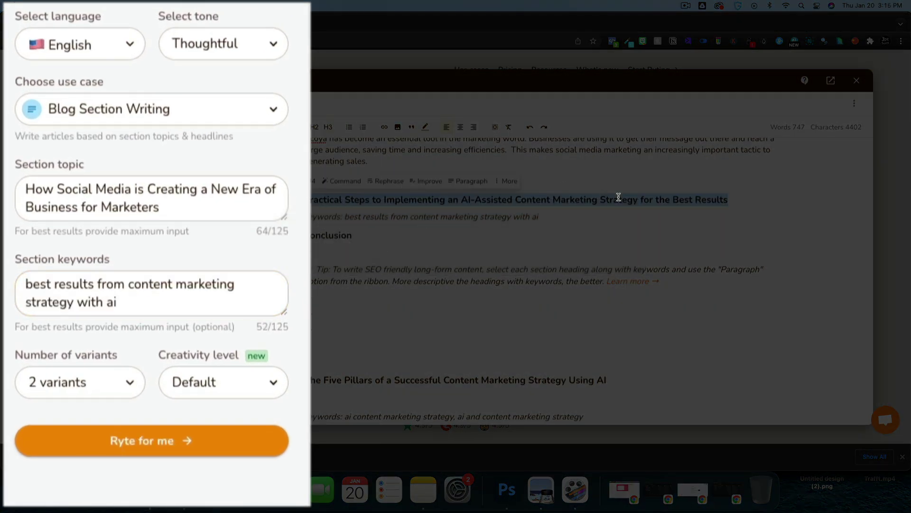
click(128, 190)
key(super+a)
key(super+v)
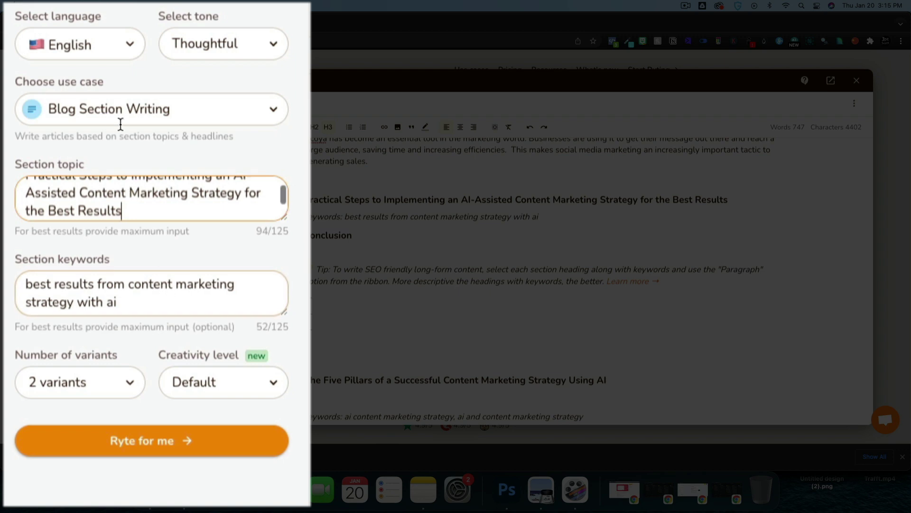
scroll(111, 209, down, 1)
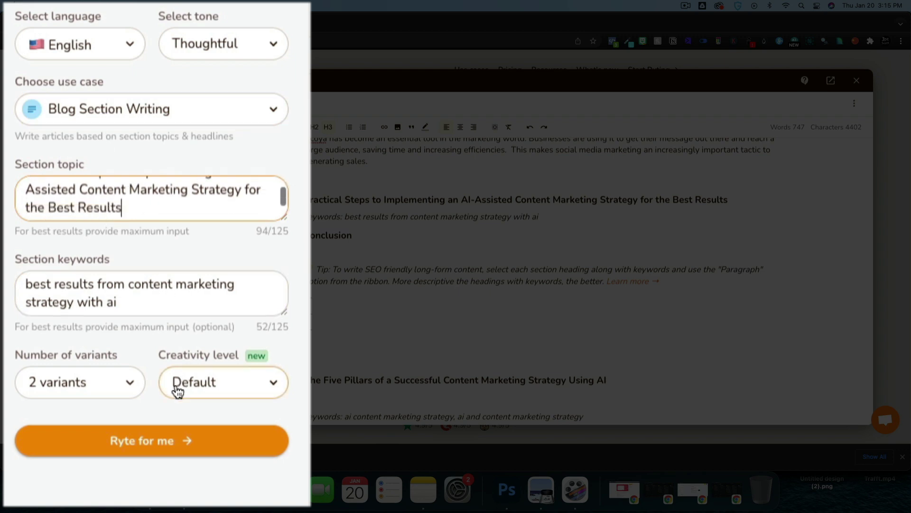
click(153, 427)
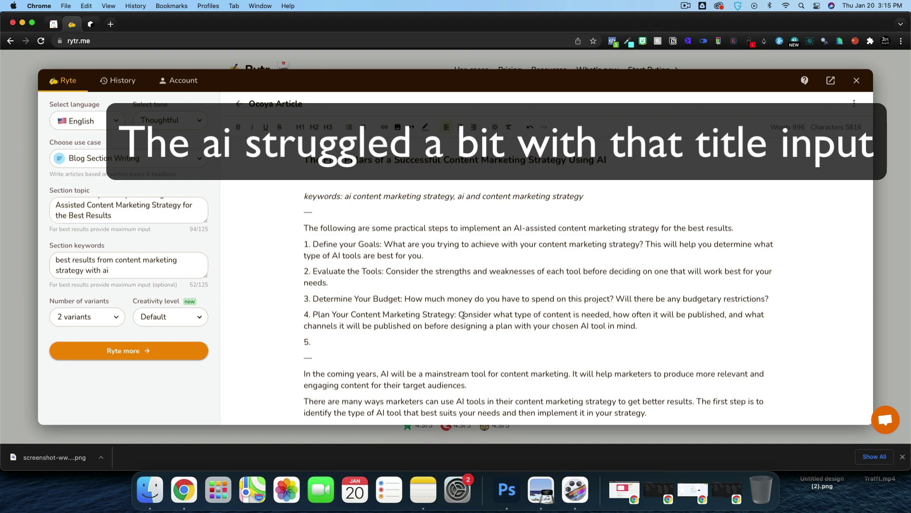
Copy the generated two-paragraph text starting "In the coming years" beneath the Practical Steps heading
scroll(463, 315, down, 4)
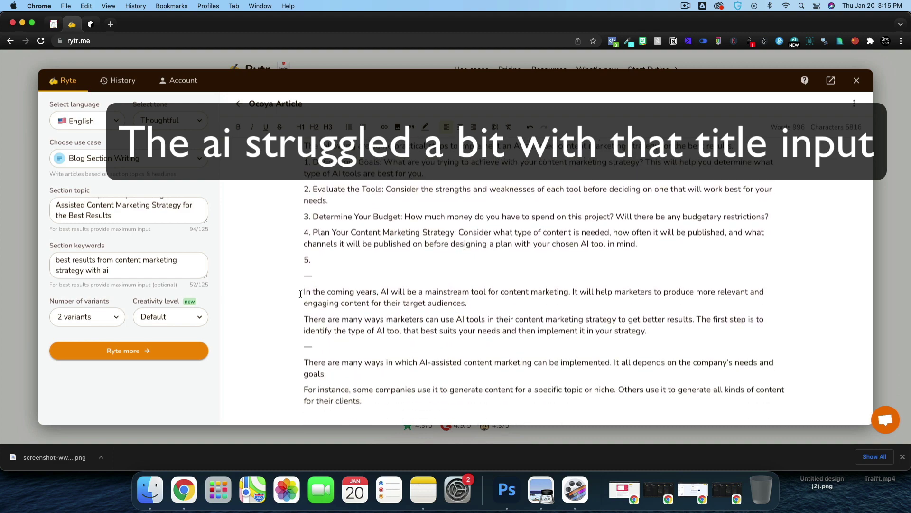
drag(300, 294, 467, 304)
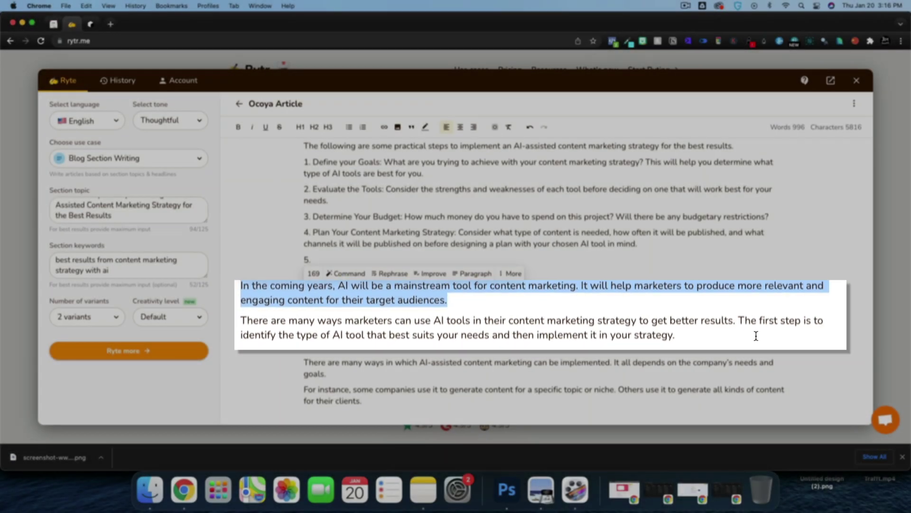
drag(673, 333, 282, 287)
key(super+c)
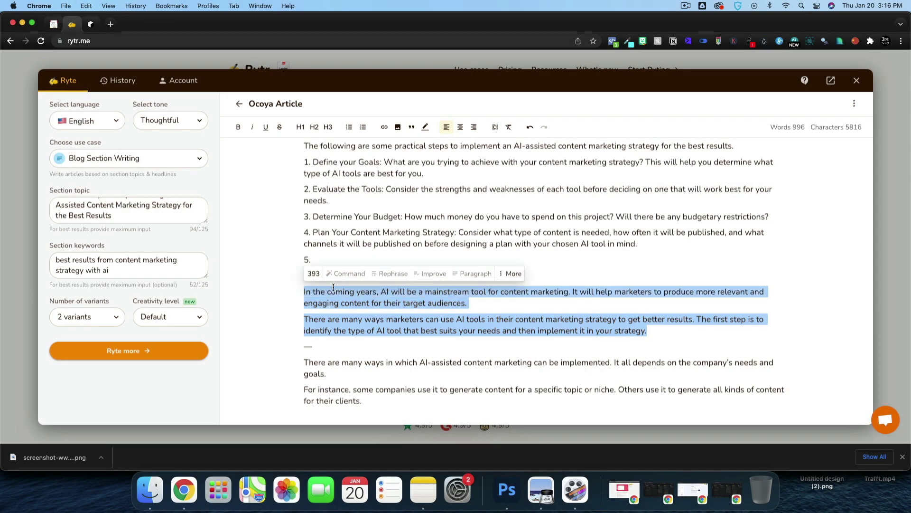
scroll(431, 282, up, 8)
scroll(429, 282, up, 2)
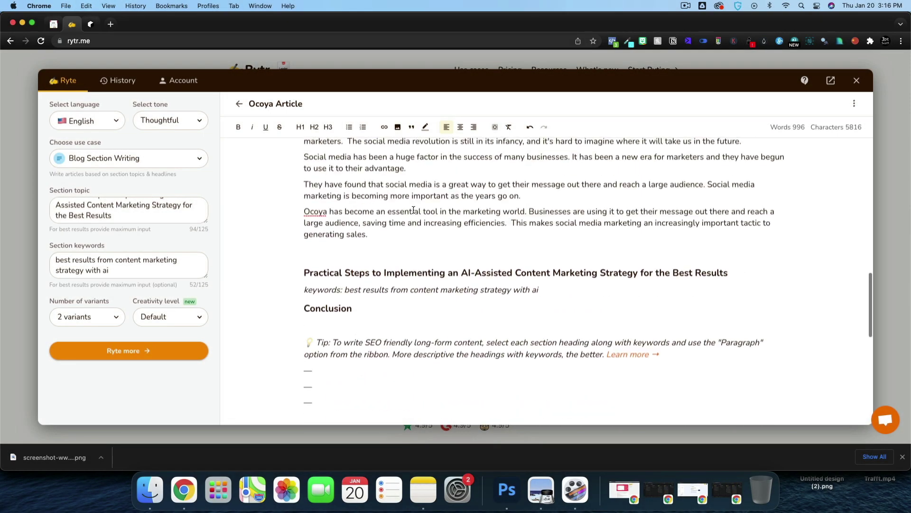
click(751, 272)
key(Return)
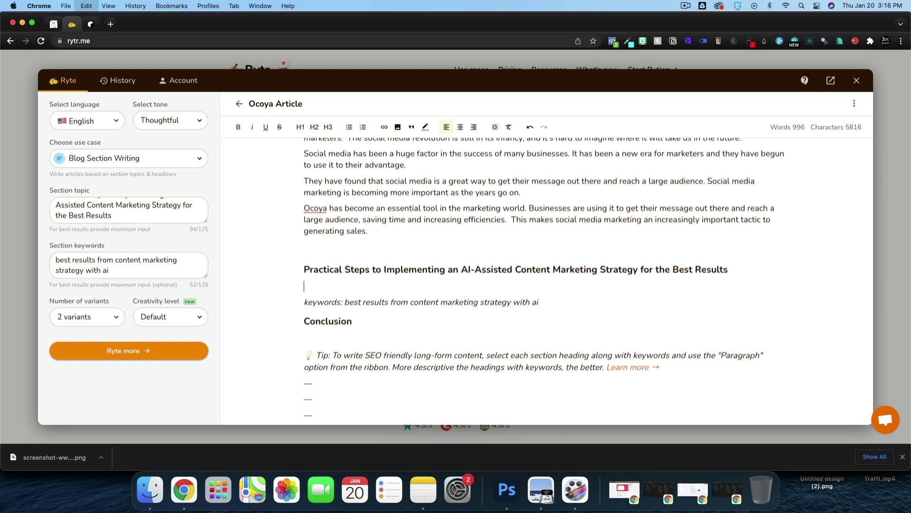
key(super+v)
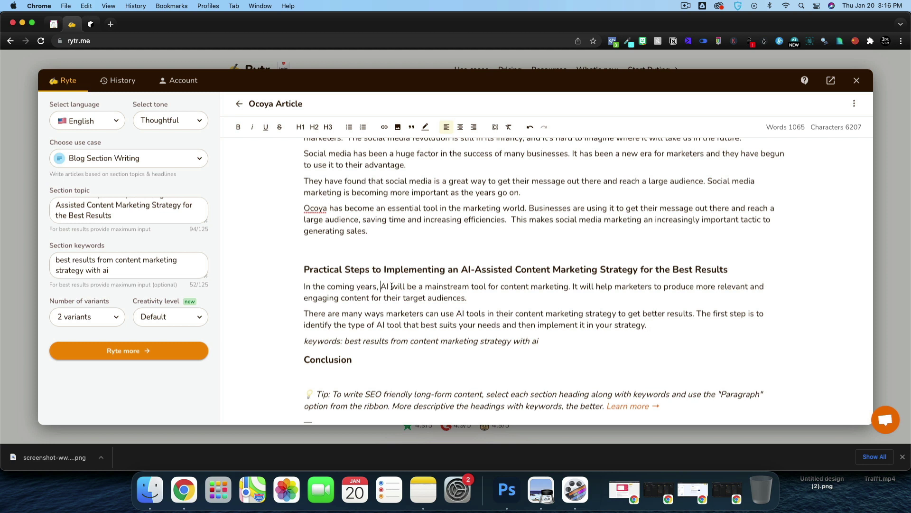
In the copied first paragraph, replace "mainstream tool" with "the standard" and "It" with "Tools like Ocoya"
double_click(431, 287)
text(the stand)
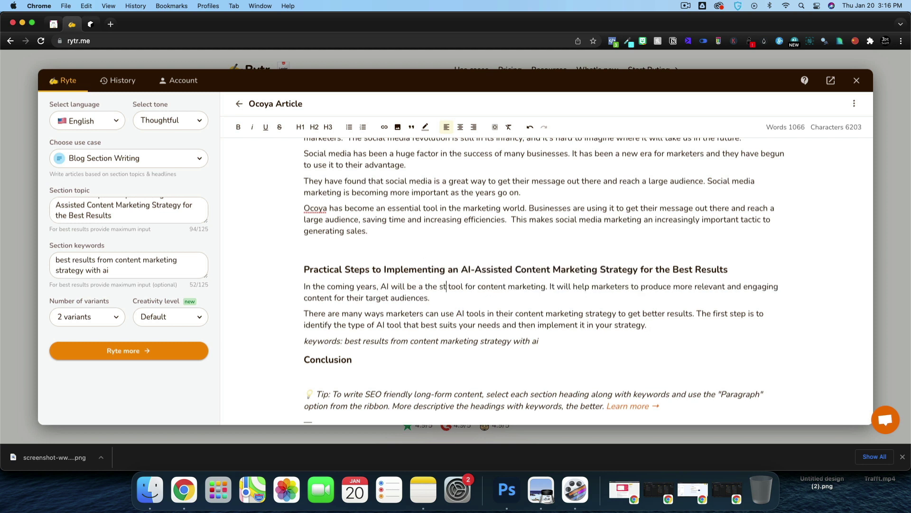
text(ard)
key(Delete)
key(Delete)
key(Delete)
key(Delete)
key(Delete)
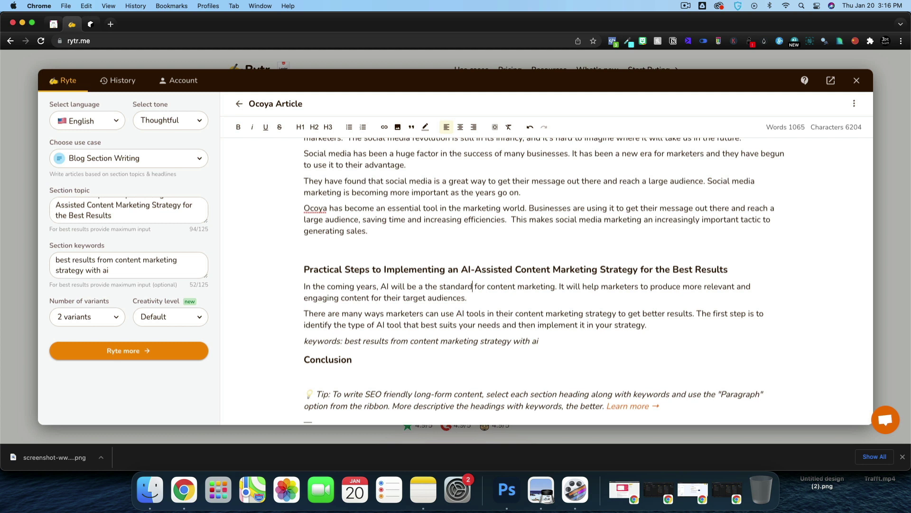
double_click(560, 286)
text(Tools like Ocoya)
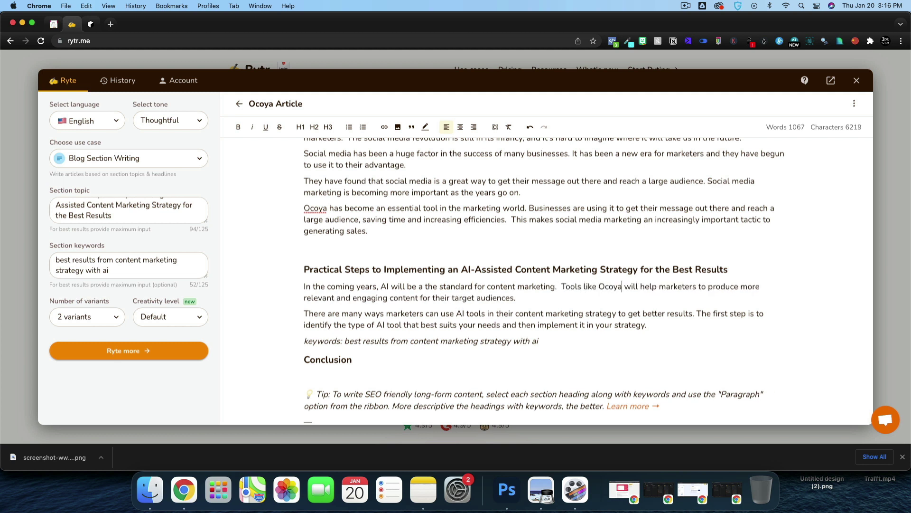
Insert the sentence beginning "The more advanced we become with machine learning" after "target audiences." under the Practical Steps heading
drag(613, 298, 522, 299)
scroll(522, 300, down, 1)
key(Delete)
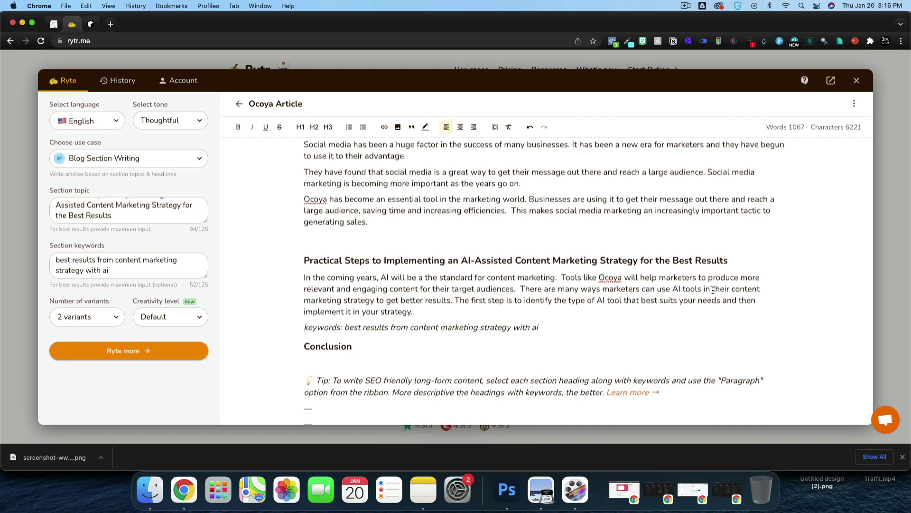
text(The more advanced we become with machine learning and training the artificial intelligence, the more streamlined our content marketing strategy will be.)
drag(610, 300, 520, 289)
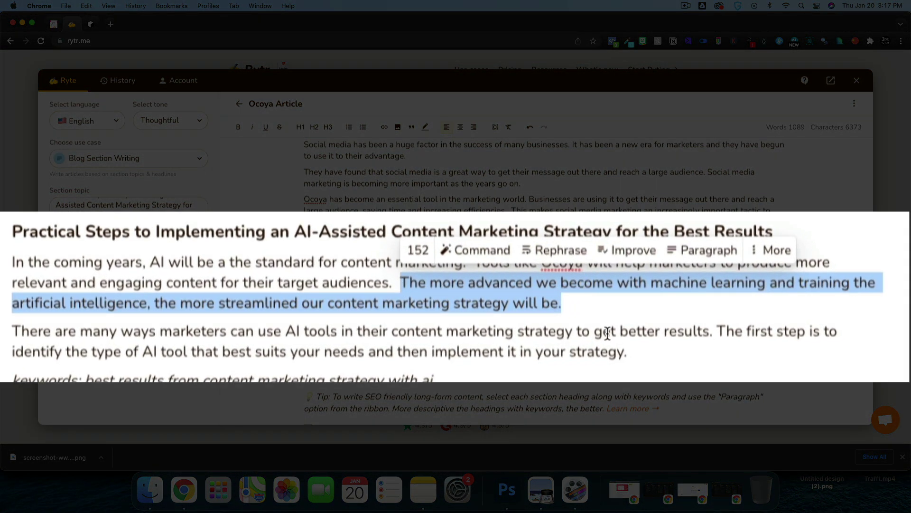
Copy the generated numbered list starting "The following are some practical steps" to below the two paragraphs under the Practical Steps heading
scroll(607, 334, down, 1)
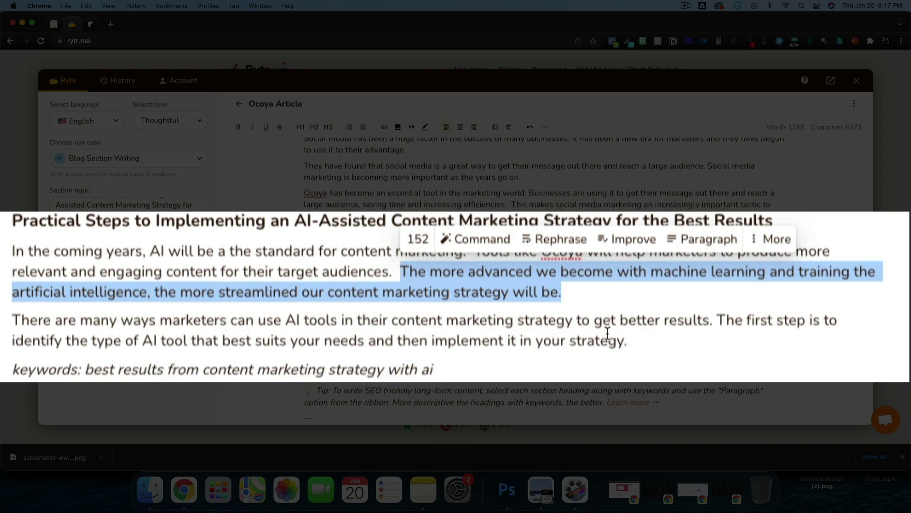
scroll(607, 333, down, 2)
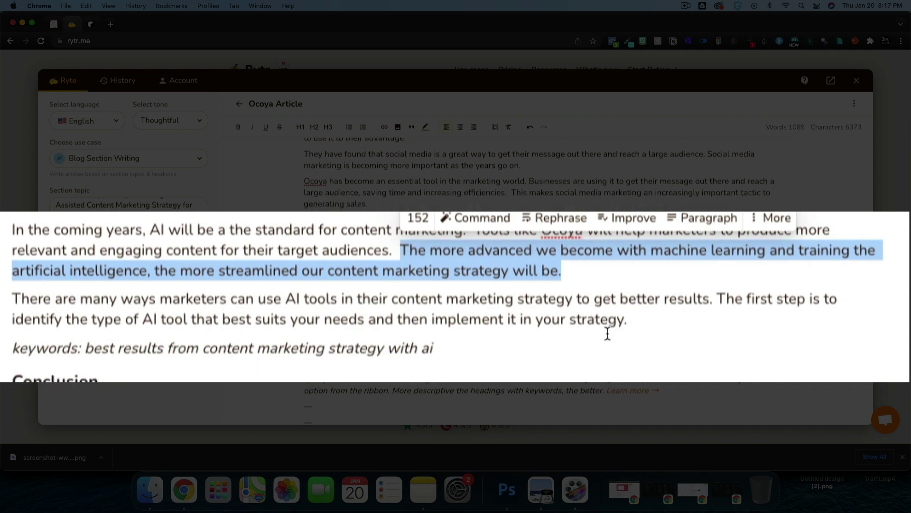
scroll(657, 233, down, 7)
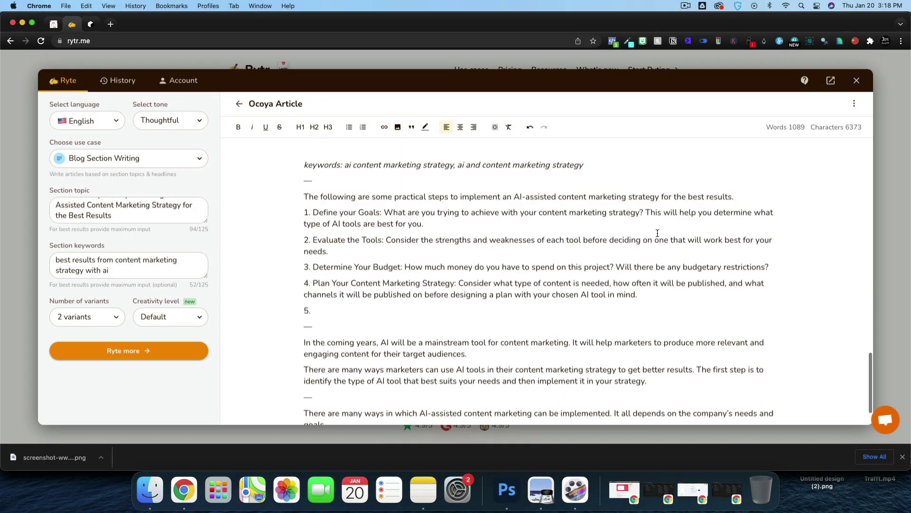
scroll(657, 233, down, 2)
drag(642, 272, 609, 295)
key(super+c)
click(609, 295)
scroll(609, 295, up, 5)
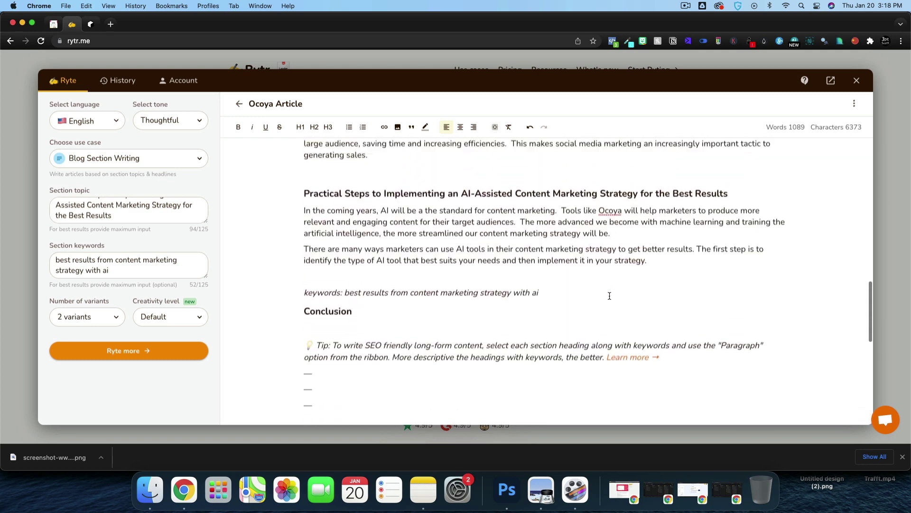
key(super+v)
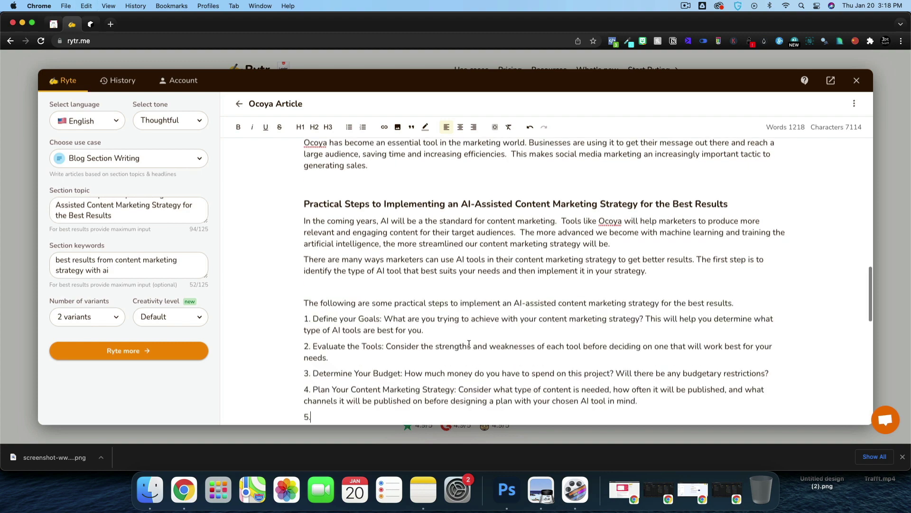
click(517, 247)
triple_click(501, 259)
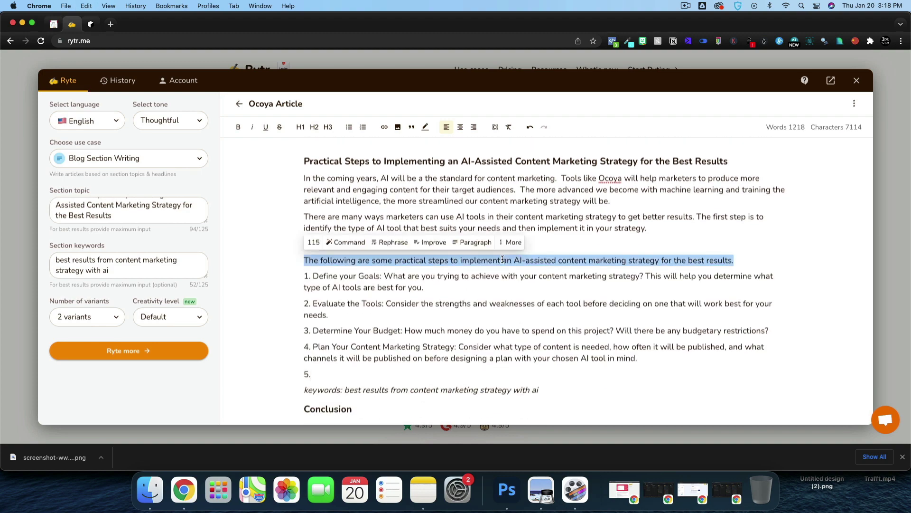
click(501, 259)
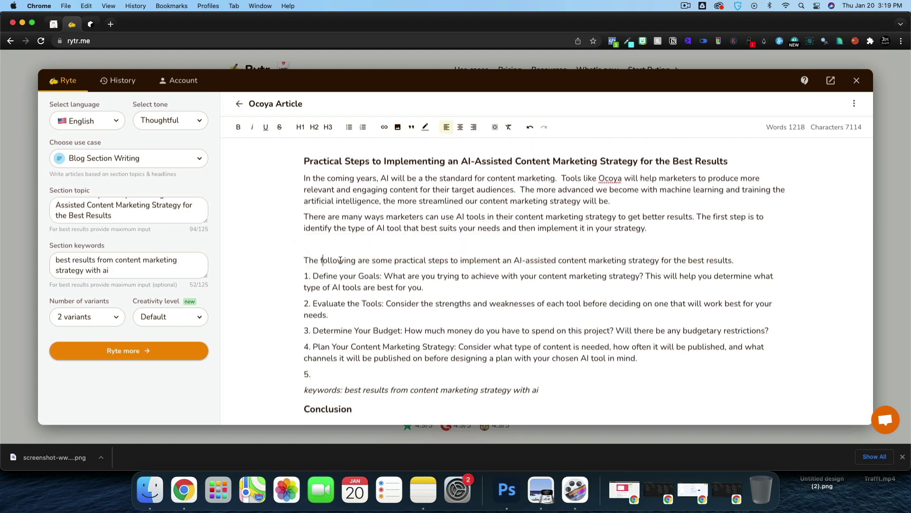
drag(320, 260, 618, 260)
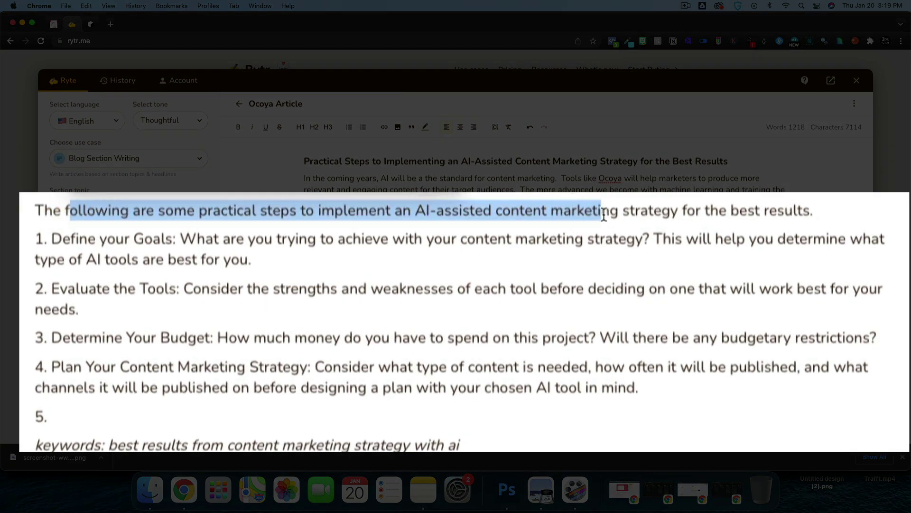
click(605, 261)
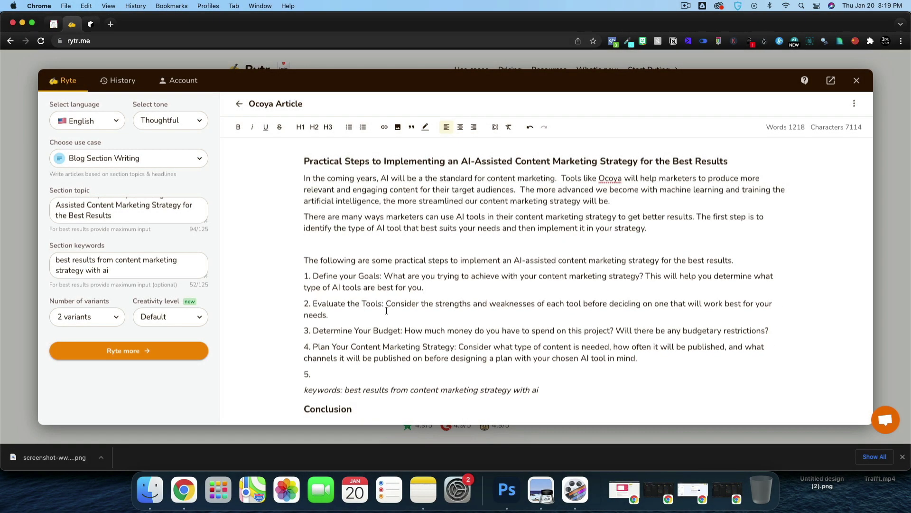
Put "This will help you determine what type of AI tools are best for you." on its own line and format the numbered points as H3 headings
triple_click(485, 252)
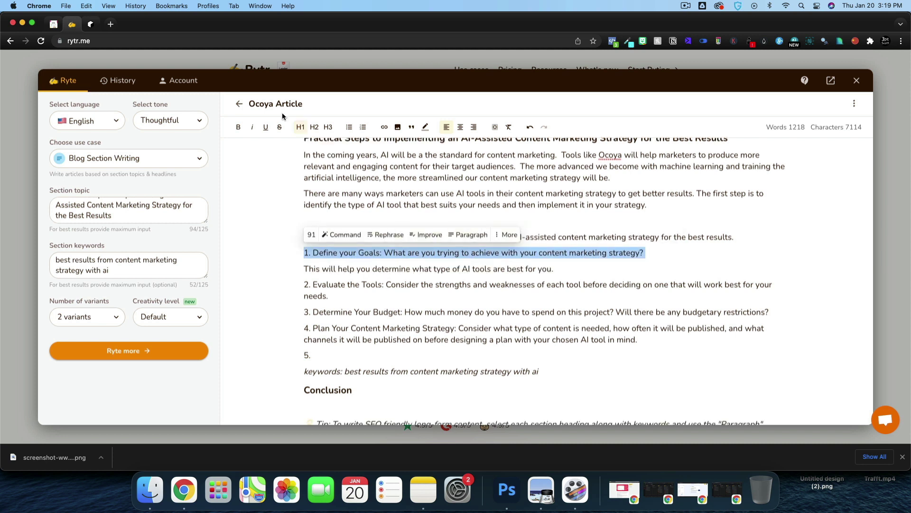
click(328, 127)
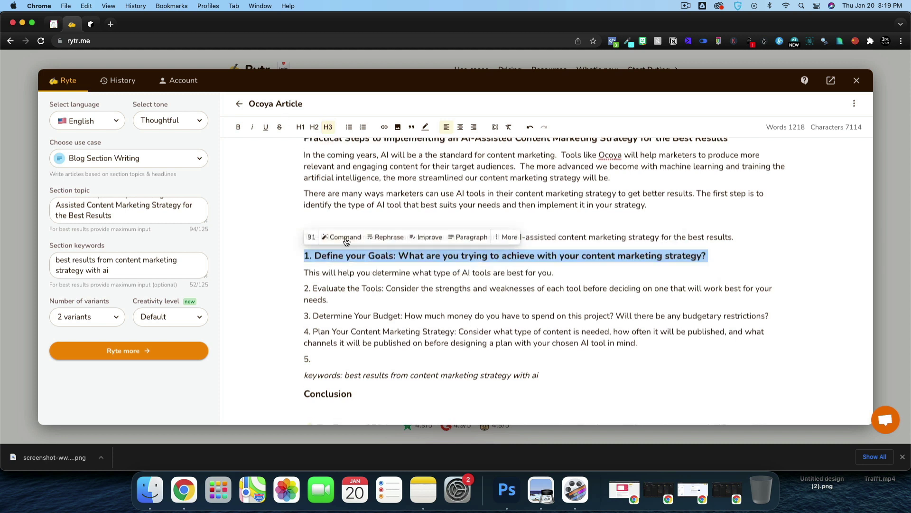
triple_click(343, 286)
click(327, 127)
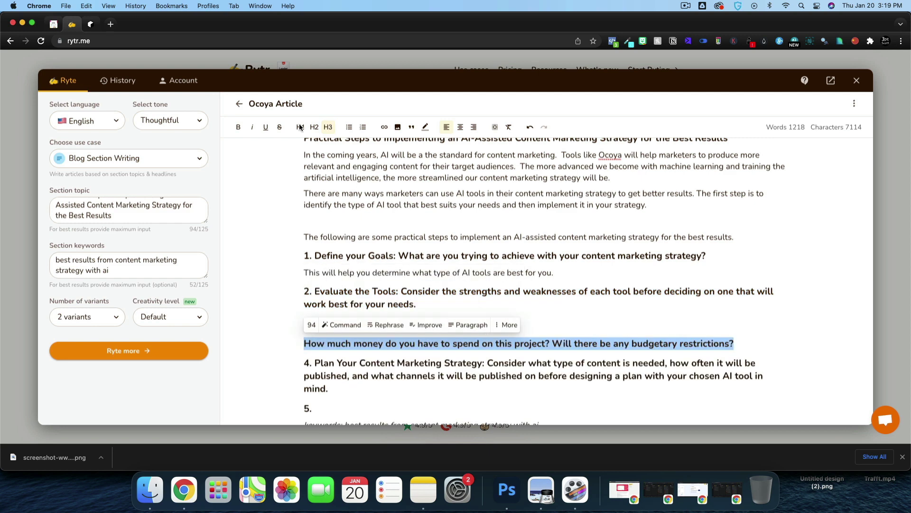
Move the descriptions of points 2, 3 and 4 onto their own lines beneath their headings as normal body text
click(328, 126)
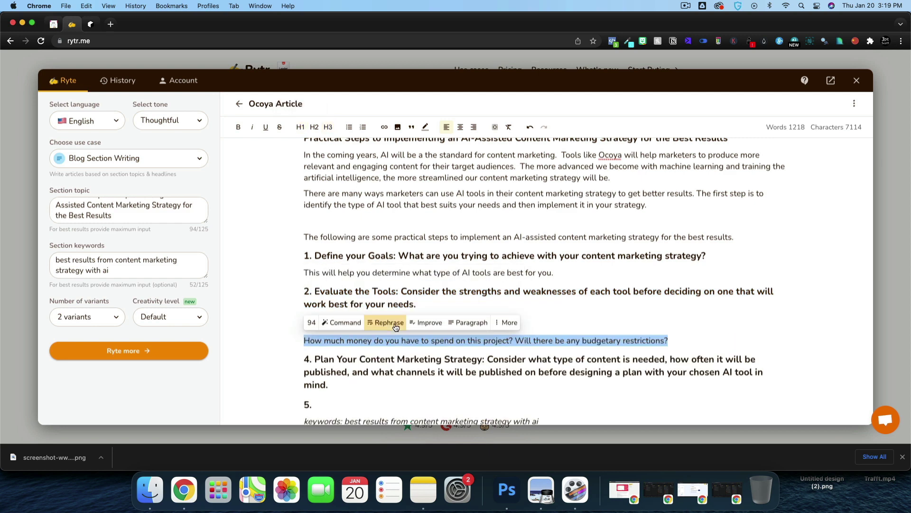
click(399, 291)
key(Return)
triple_click(401, 311)
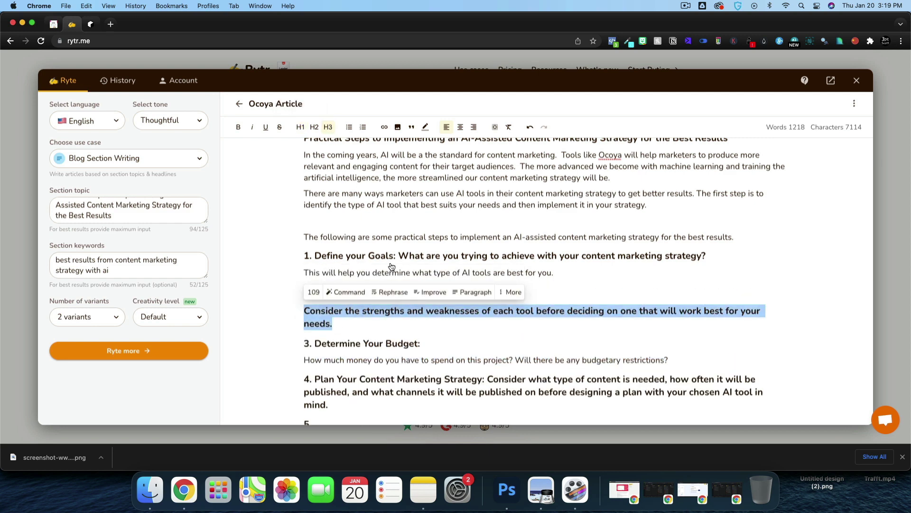
click(328, 127)
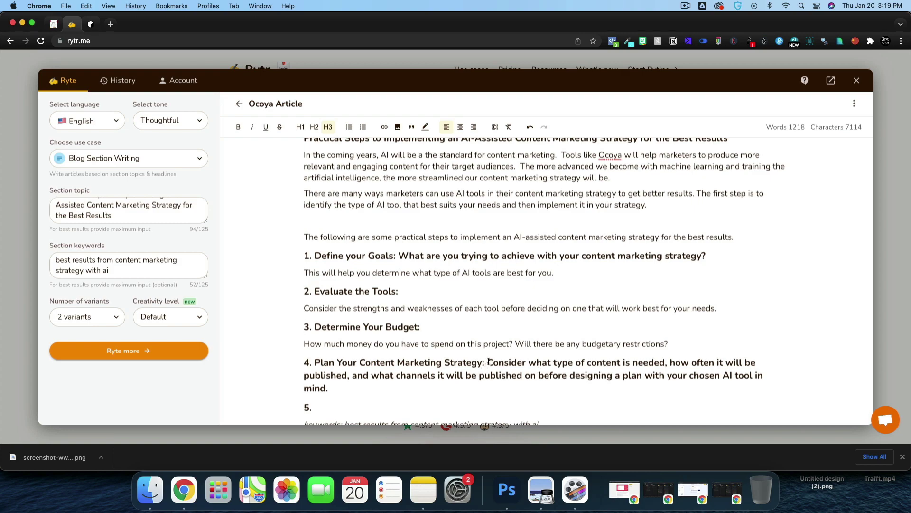
key(Return)
drag(384, 276, 558, 292)
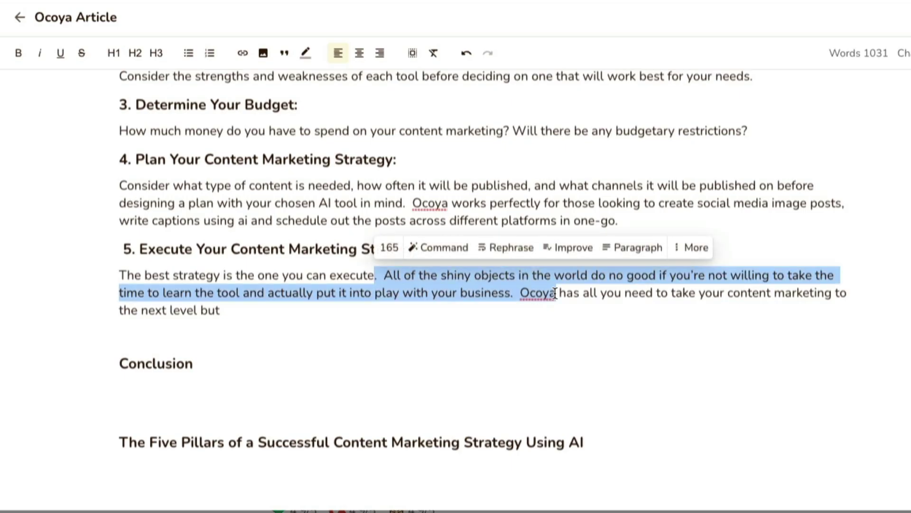
click(555, 299)
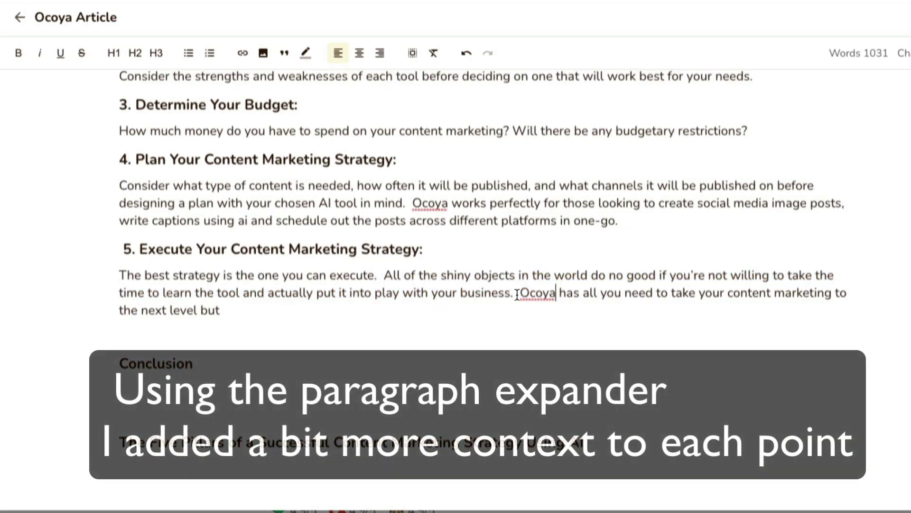
Complete the last sentence under point 5 with "it still requires you to show-up one day a month and create the content."
scroll(517, 295, up, 1)
scroll(517, 295, up, 1)
scroll(517, 295, down, 1)
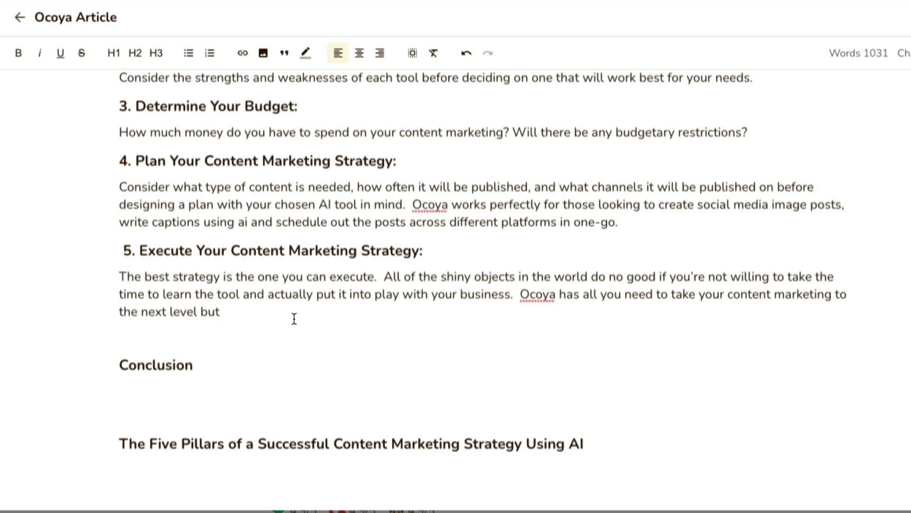
text(it still requires you)
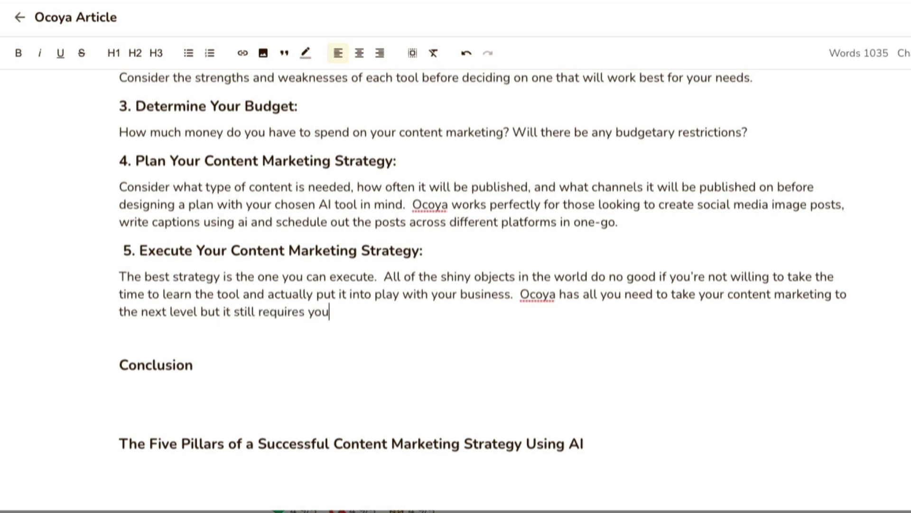
text( to show-up one day a month and create the content.)
Move "The Five Pillars of a Successful Content Marketing Strategy Using AI" out of the article to serve as the name of a new document
click(594, 414)
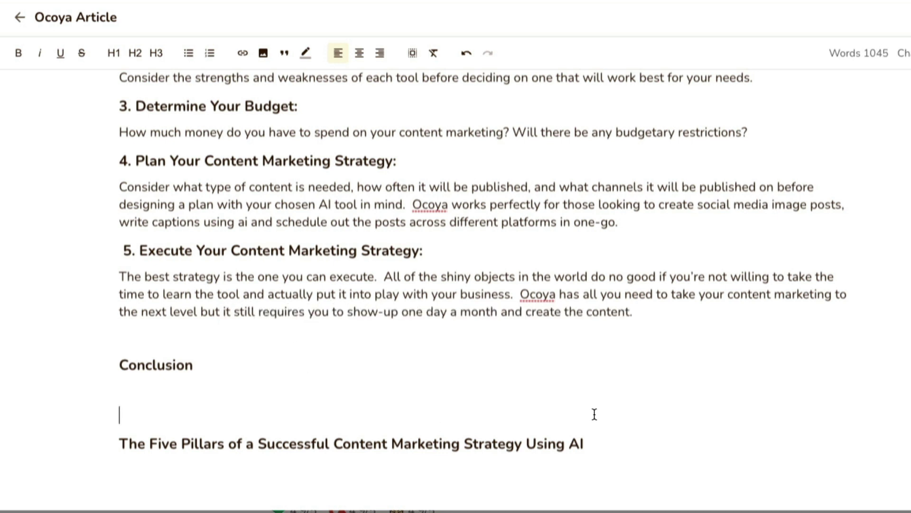
triple_click(553, 444)
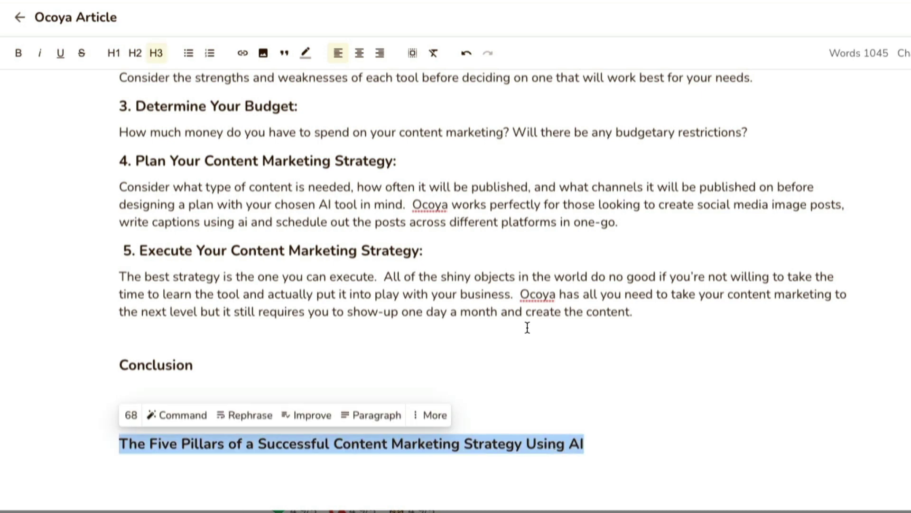
key(BackSpace)
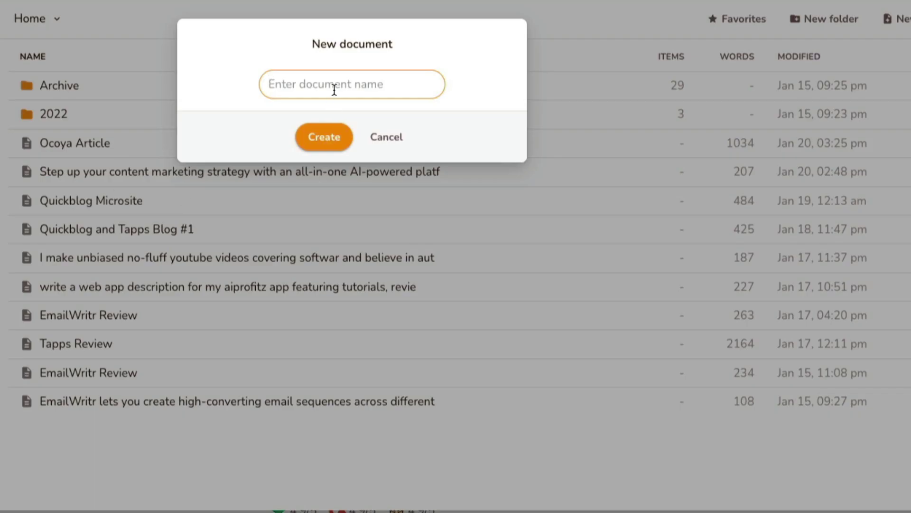
text(Content Marketing Strategy Using AI)
click(331, 137)
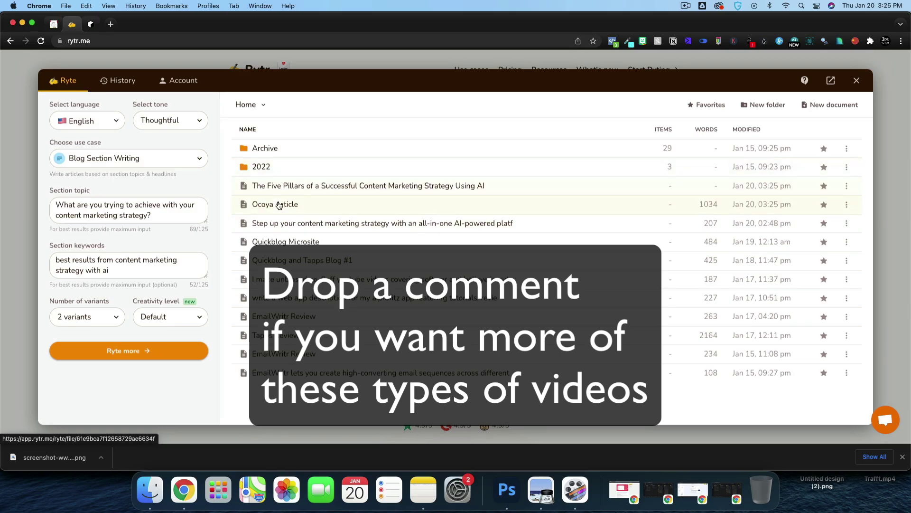
In Ocoya Article, move the opening paragraph starting "The game of chess" beneath Conclusion, ending it with "Ocoya.", and remove the remaining intro text
click(279, 205)
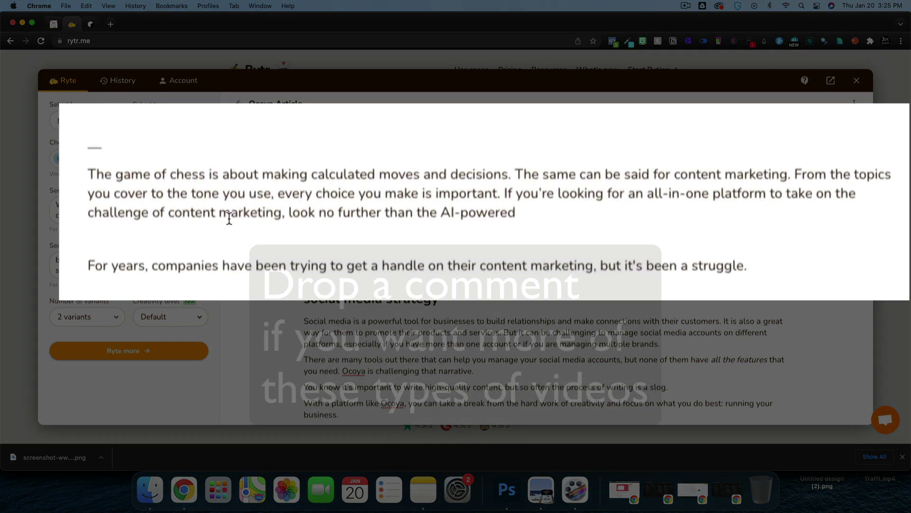
drag(709, 238, 205, 174)
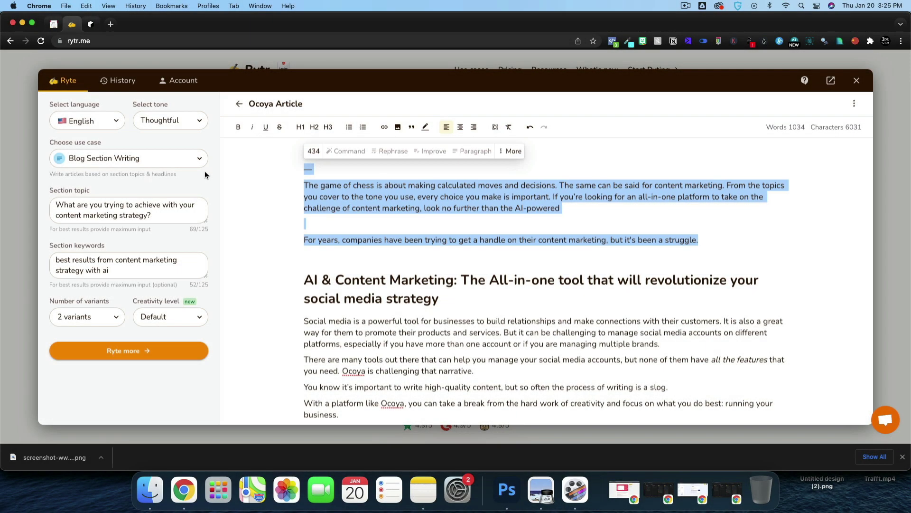
key(super+x)
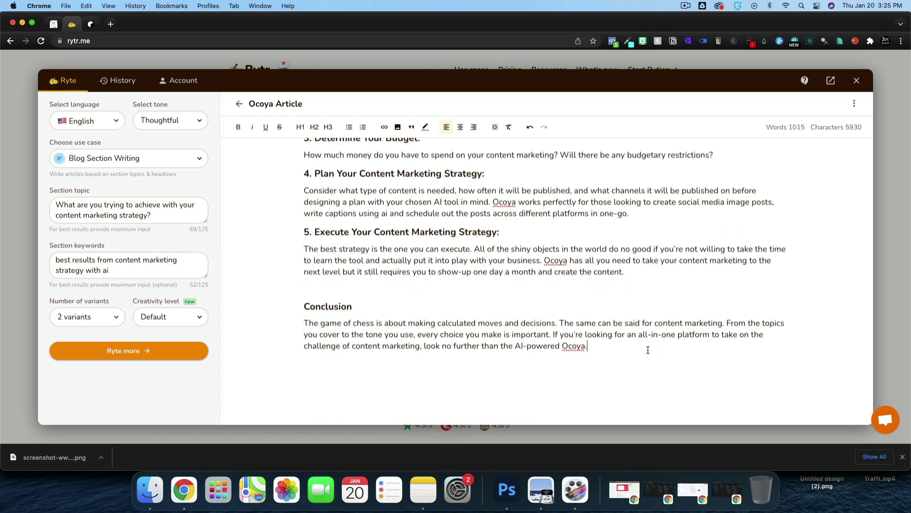
Delete the blank lines above the "AI & Content Marketing" title
scroll(640, 328, up, 20)
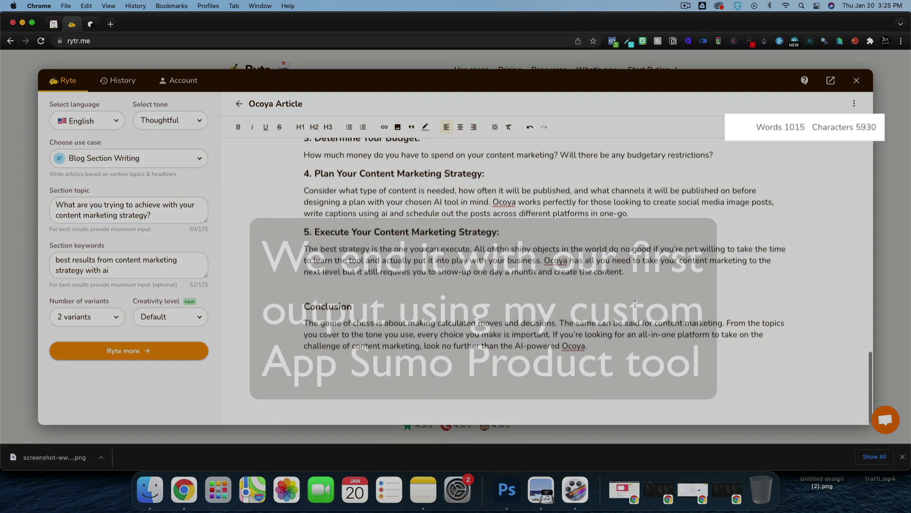
scroll(546, 285, up, 10)
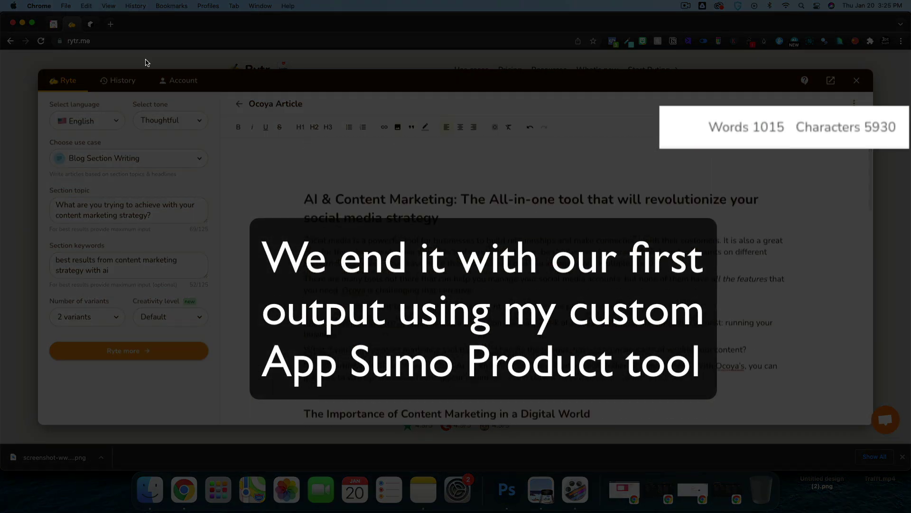
scroll(389, 201, down, 20)
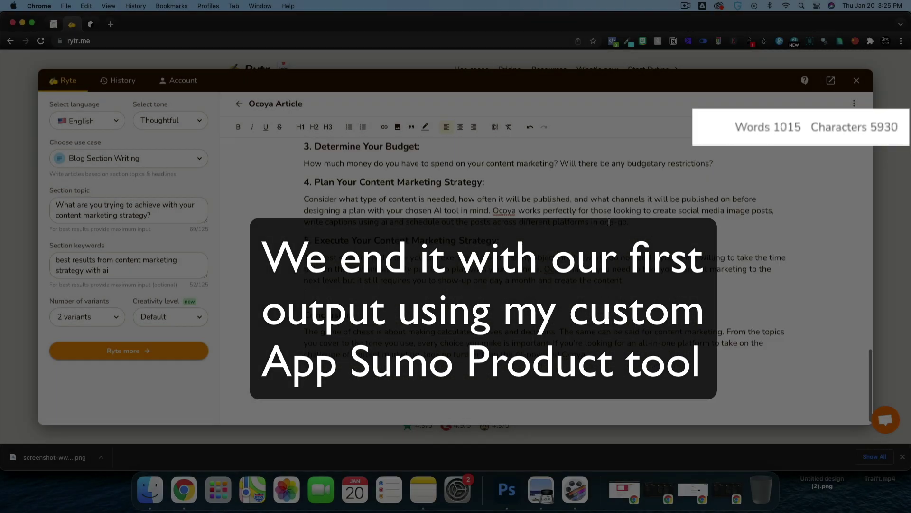
scroll(609, 222, up, 12)
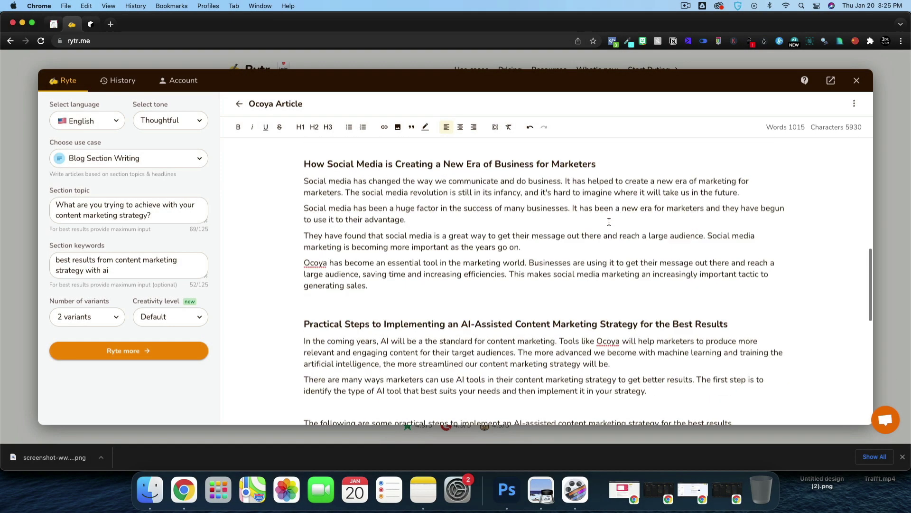
scroll(609, 222, up, 6)
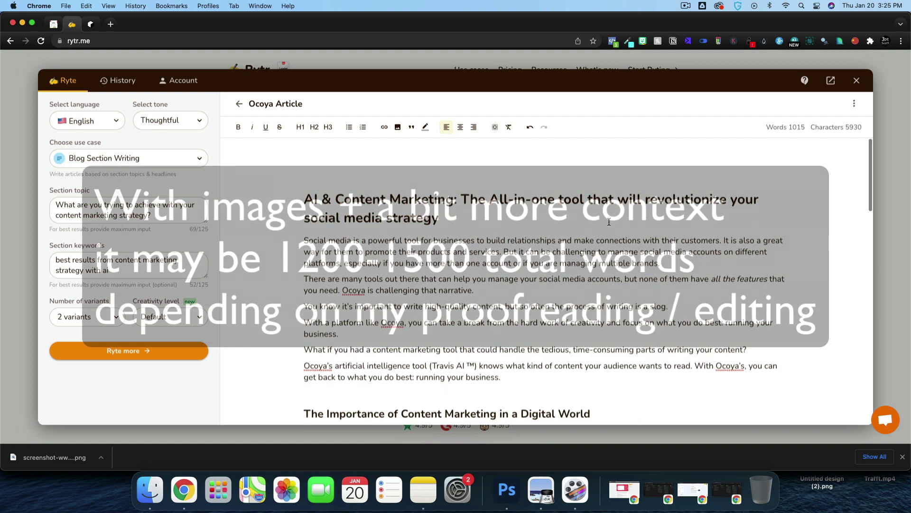
click(447, 150)
key(Delete)
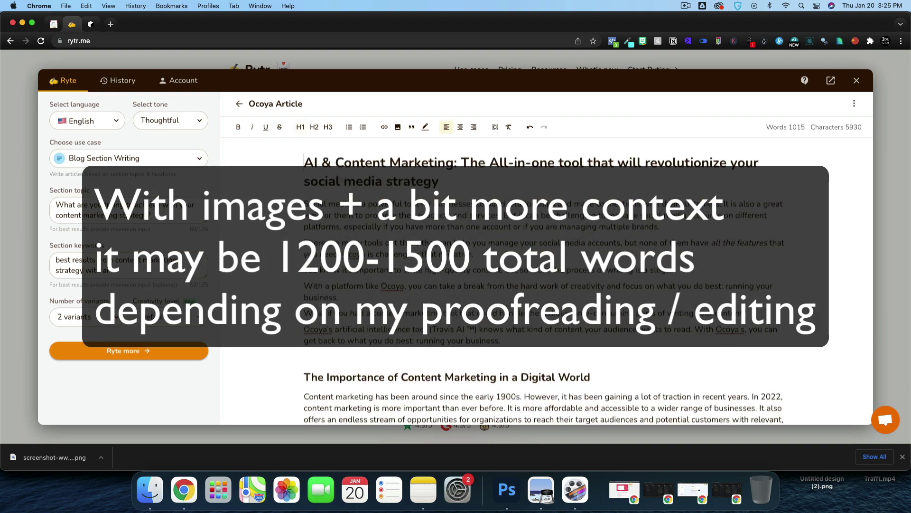
Switch to Notion and examine the Quickblog entry's properties, affiliate link, description and plan details in Appsumo Products
click(54, 24)
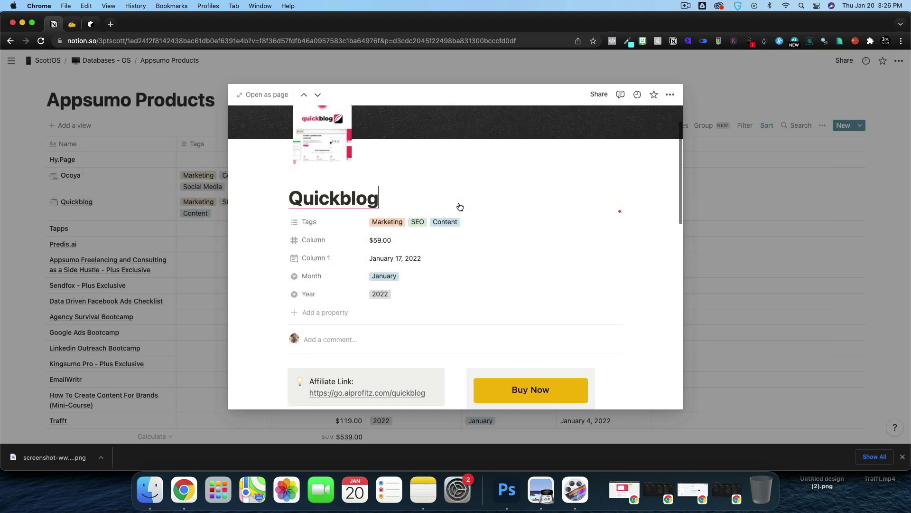
scroll(459, 206, down, 5)
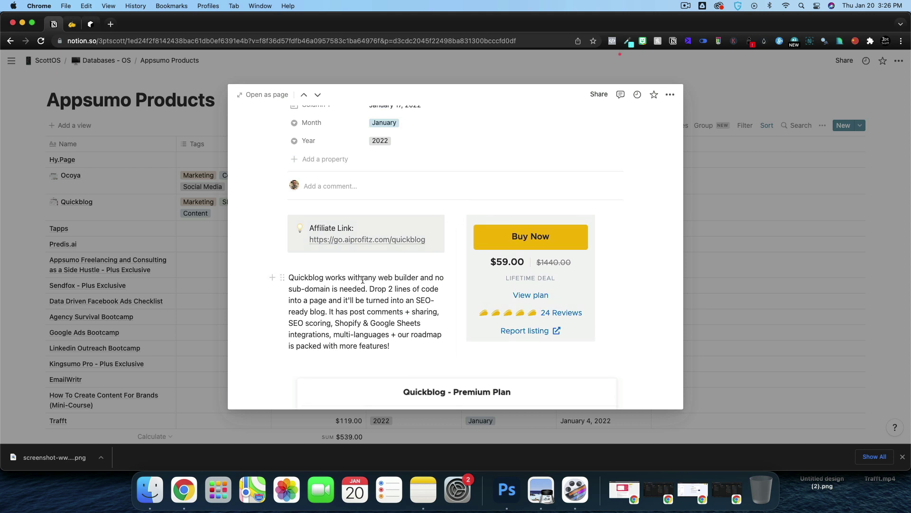
scroll(363, 280, down, 5)
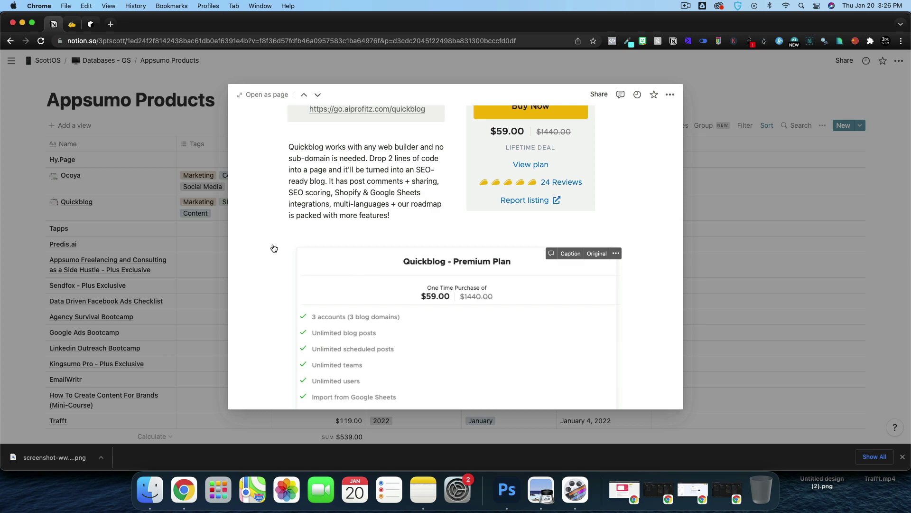
click(146, 192)
Switch back to Rytr and review the whole Ocoya Article from its title to its conclusion
click(67, 25)
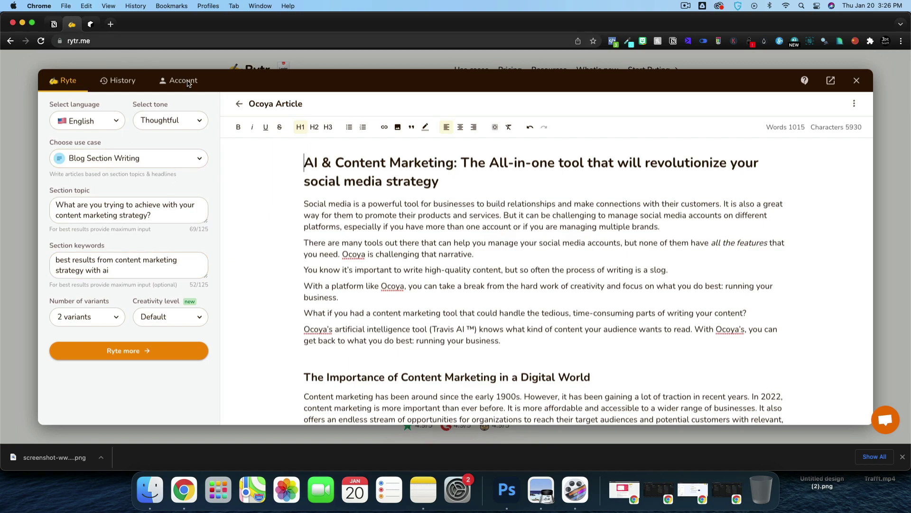
scroll(351, 234, down, 15)
scroll(352, 234, up, 15)
scroll(352, 233, down, 20)
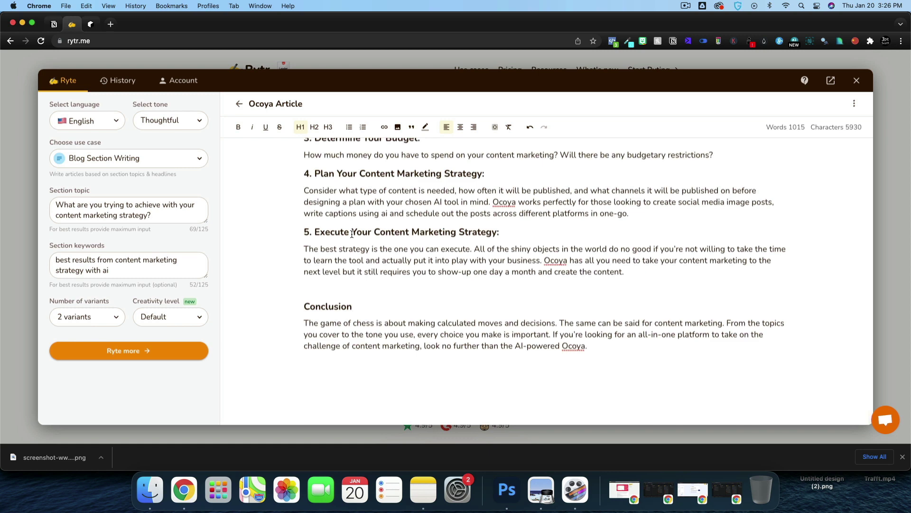
scroll(351, 233, up, 20)
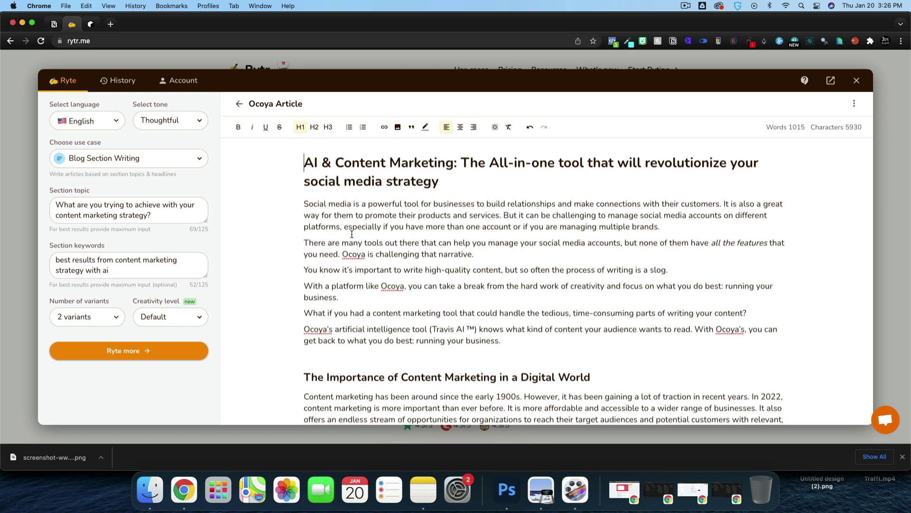